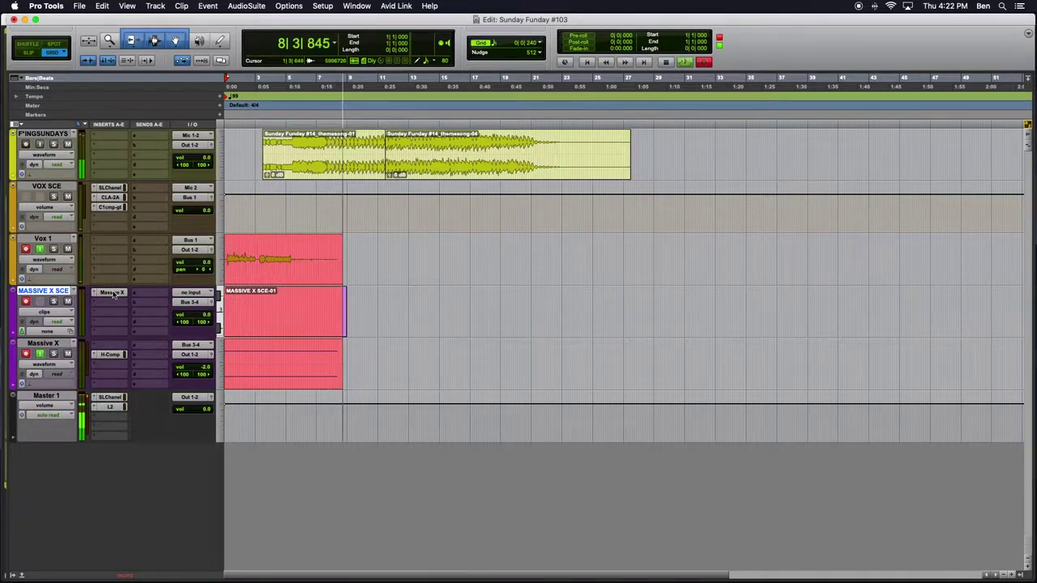
Step: Open the Massive X plug-in inserted on the MASSIVE X SCE track and reposition its window over the tracks
left_click(111, 291)
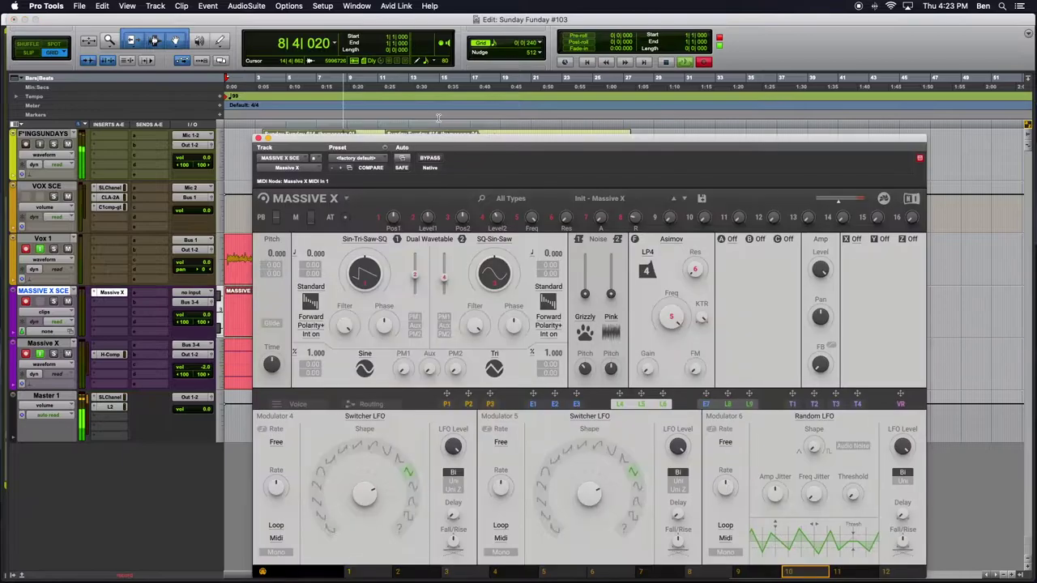
left_click_drag(456, 143, 391, 95)
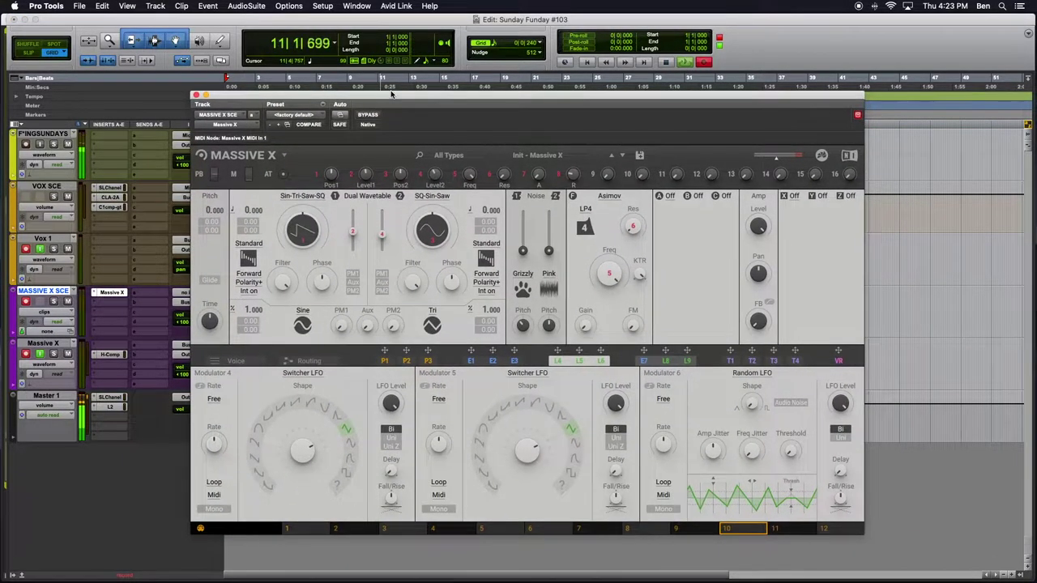
key("super+bracketleft")
key("super+bracketleft")
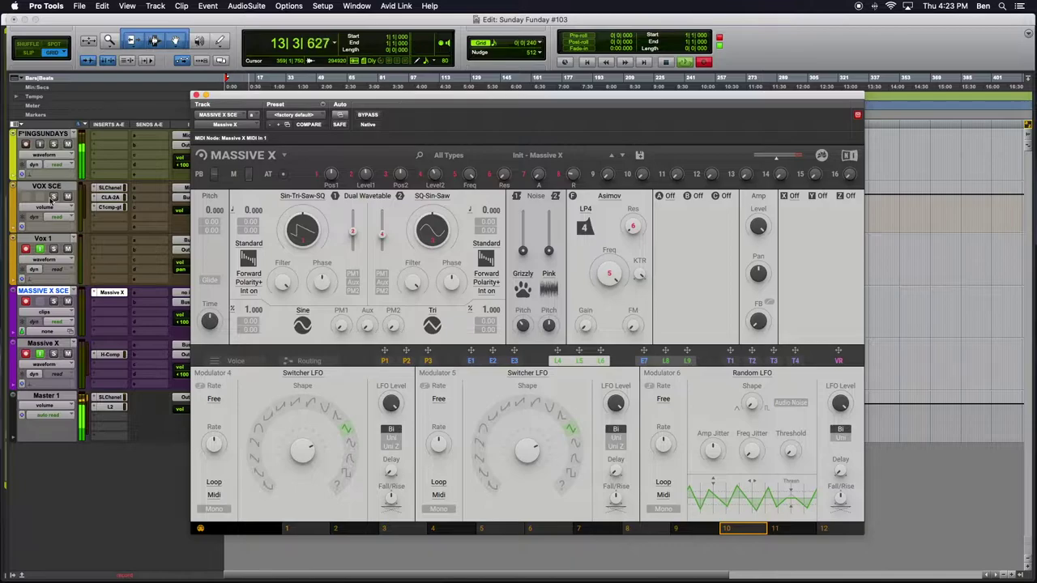
left_click(68, 198)
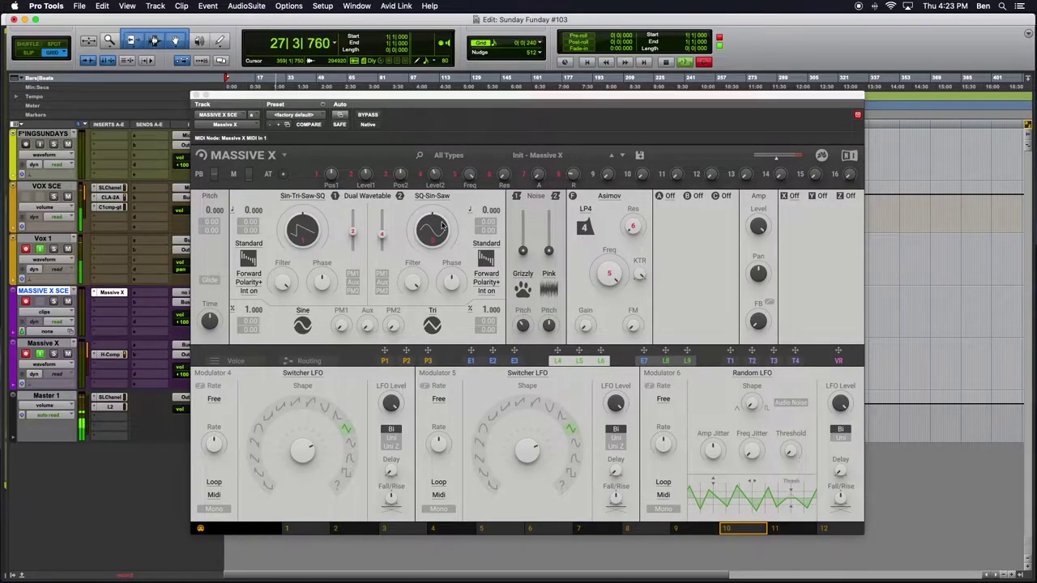
left_click_drag(377, 96, 376, 119)
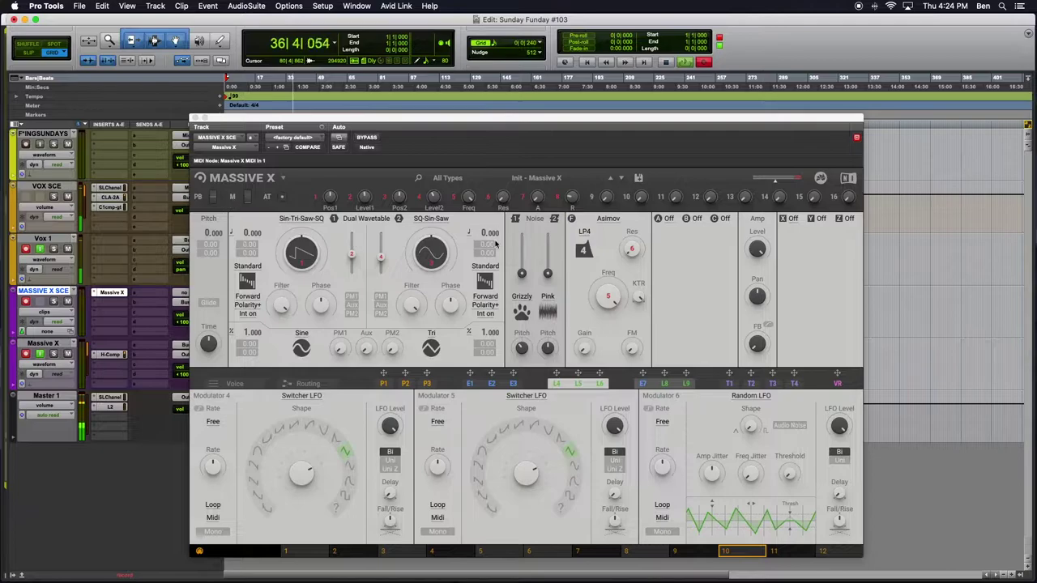
Step: Step through the Massive X factory presets to Advanced Optics and Advancer
left_click(621, 179)
left_click(621, 179)
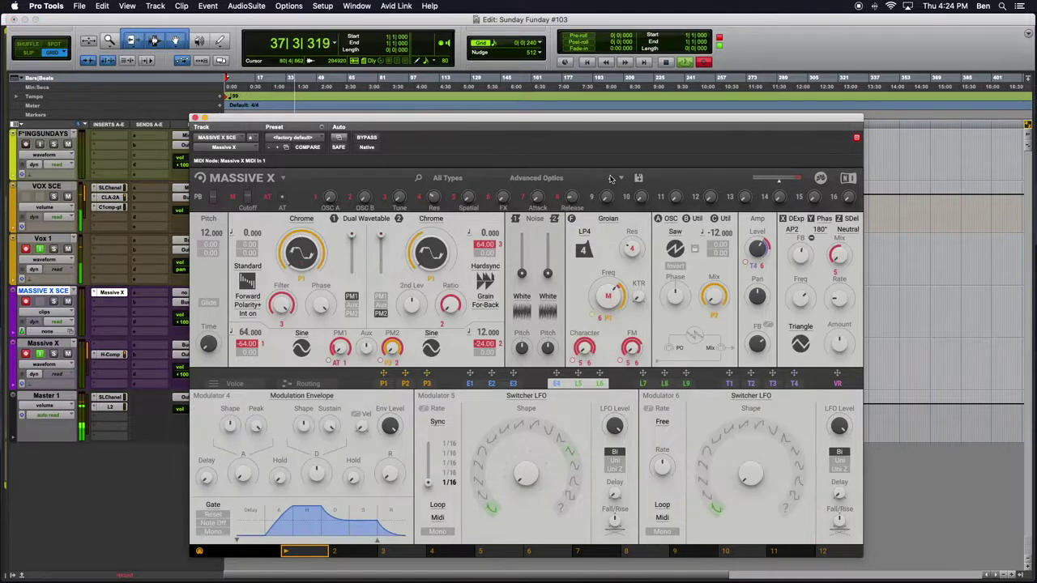
left_click(621, 179)
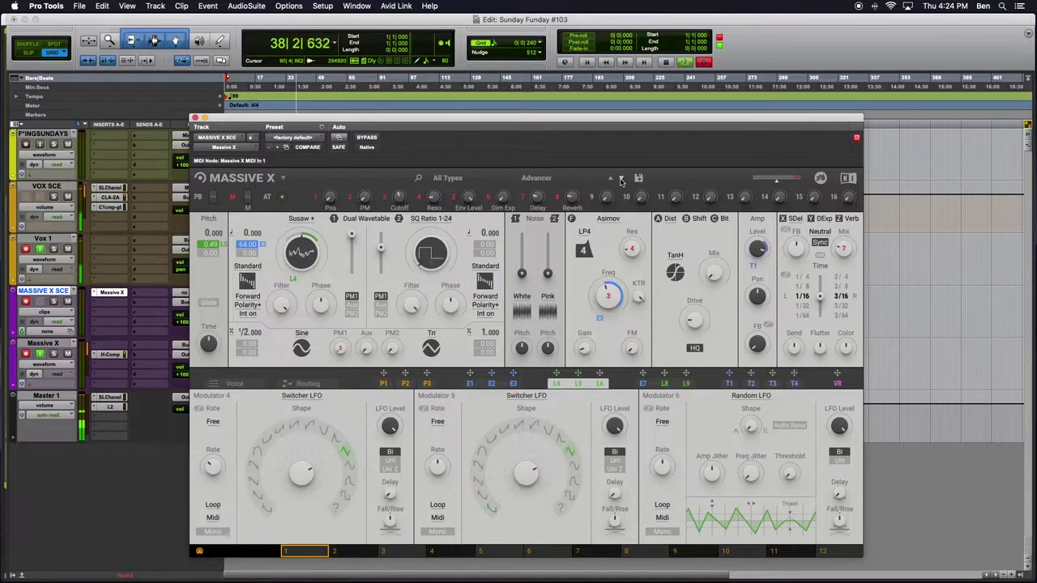
Step: Load the Init - Massive X preset from the Quickstart category and close the preset browser
left_click(521, 180)
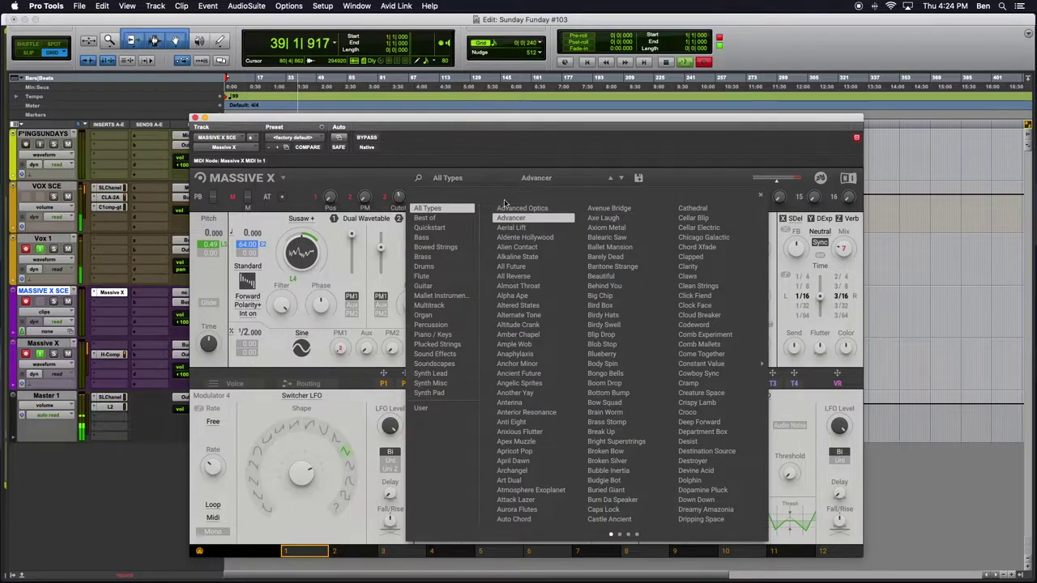
left_click(429, 218)
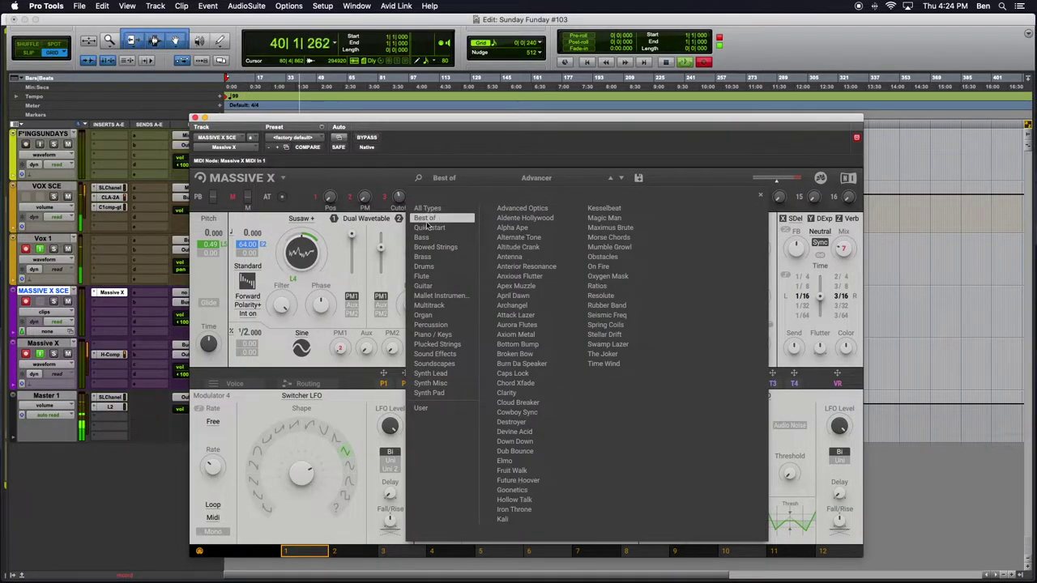
left_click(429, 228)
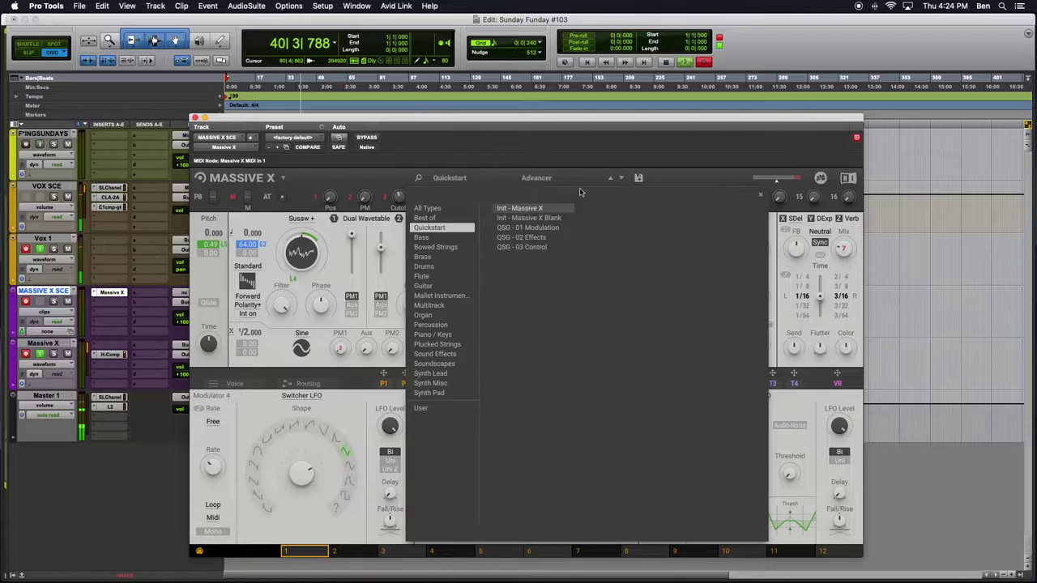
left_click(534, 209)
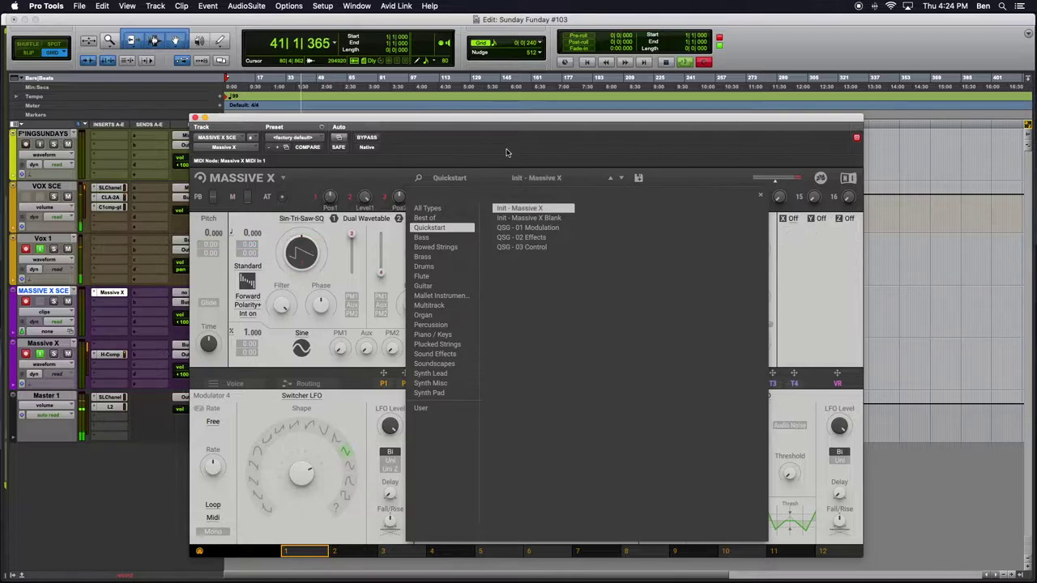
left_click(371, 206)
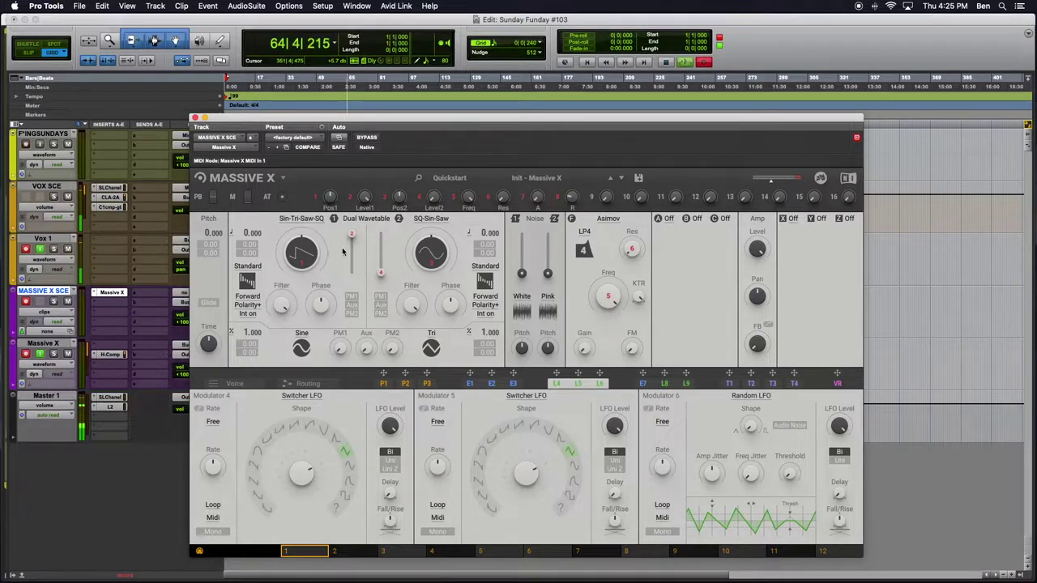
Step: Look at the Basics tables available for Wavetable 1 and adjust that wavetable's position
left_click(310, 220)
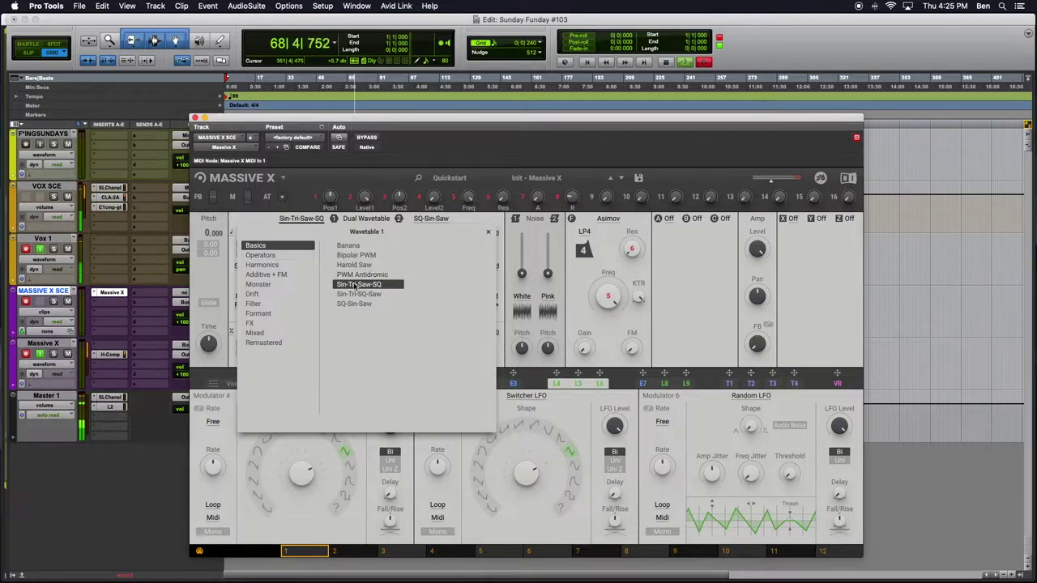
left_click(300, 220)
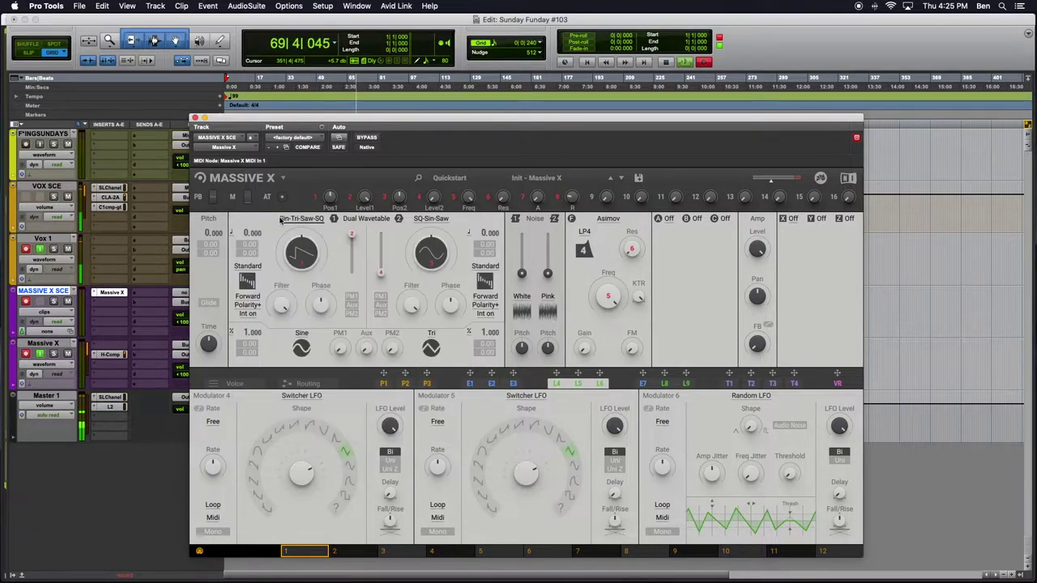
left_click_drag(298, 252, 304, 270)
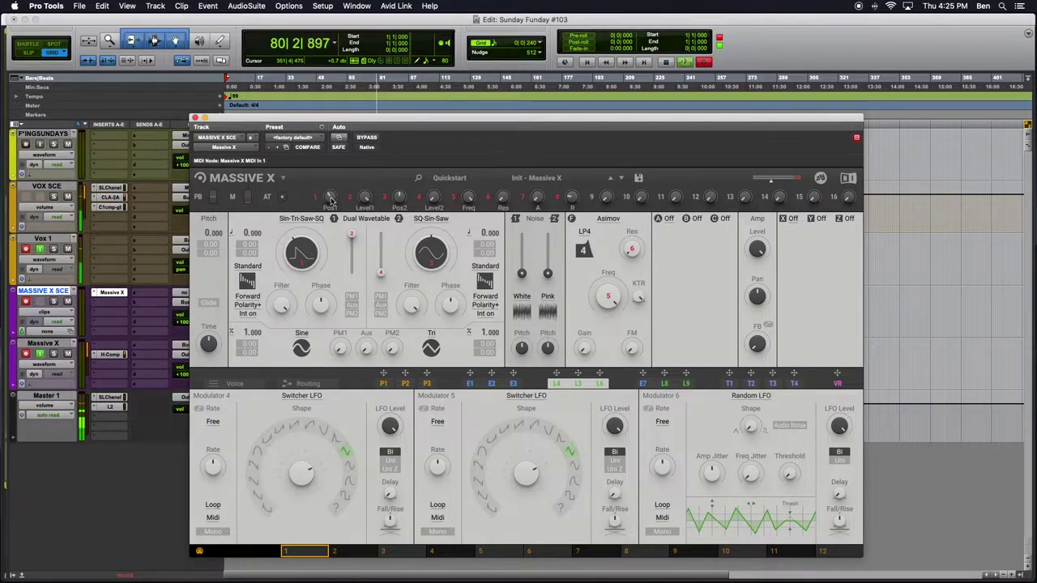
Step: Try to assign macro 1 to the Filter control of Wavetable 1
mouse_move(331, 200)
left_mouse_down()
mouse_move(331, 191)
mouse_move(330, 207)
mouse_move(312, 197)
mouse_move(282, 304)
left_mouse_up()
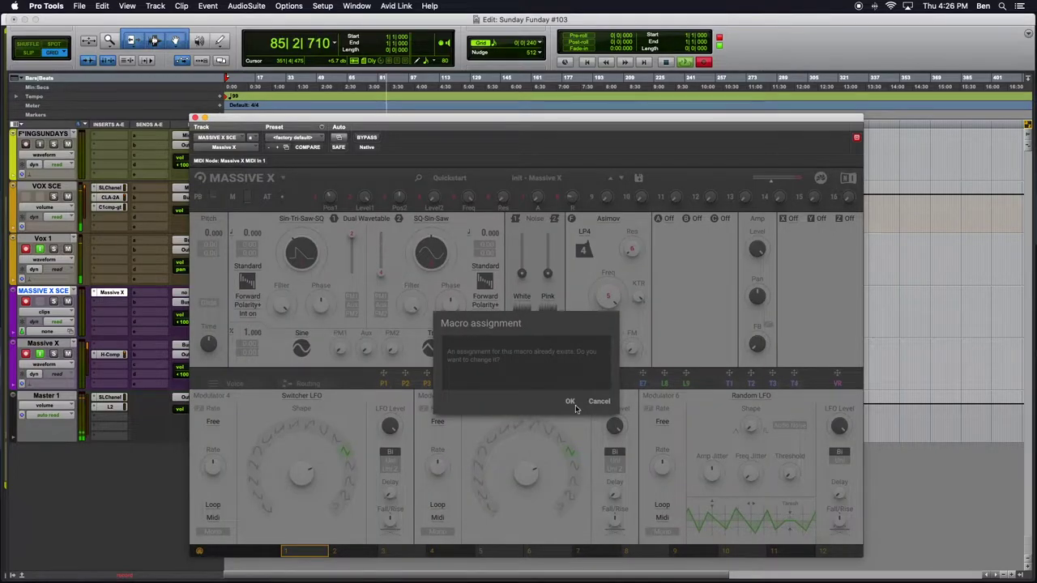
left_click(599, 401)
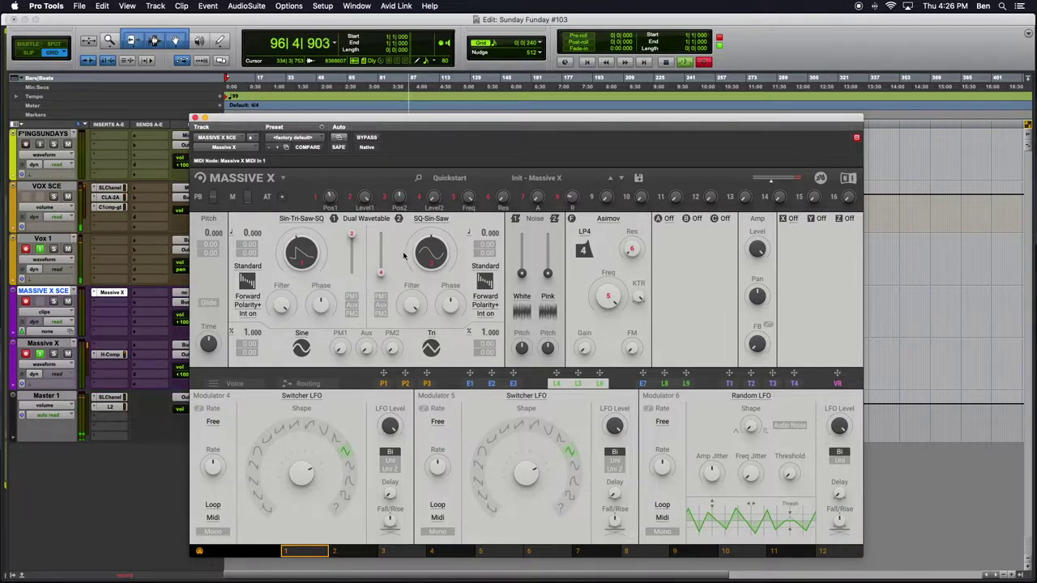
Step: Bring the levels of both wavetables to about halfway and set Wavetable 1 to Banana from Basics
left_click_drag(352, 236, 381, 254)
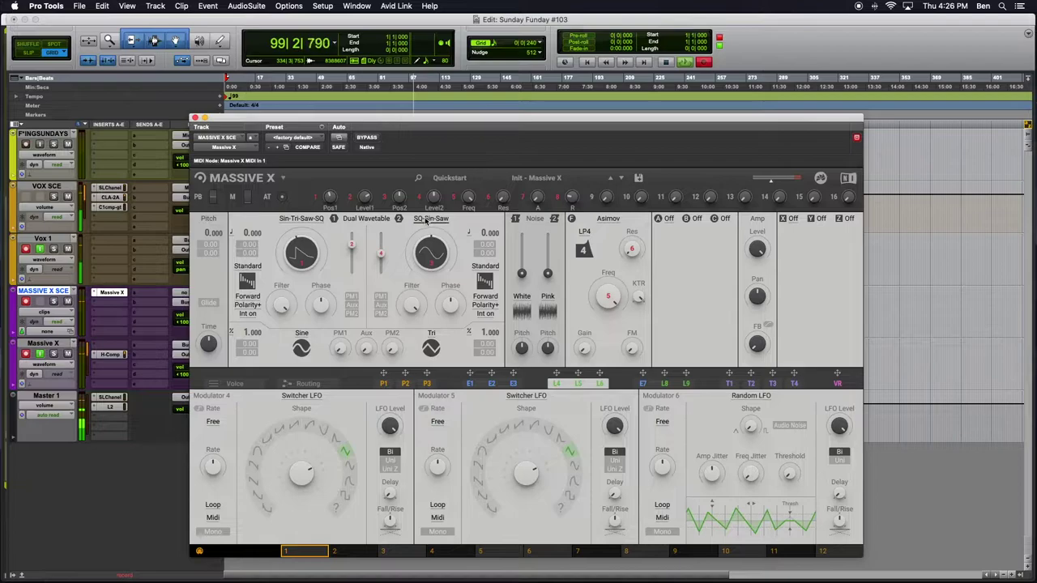
left_click(302, 219)
left_click(359, 294)
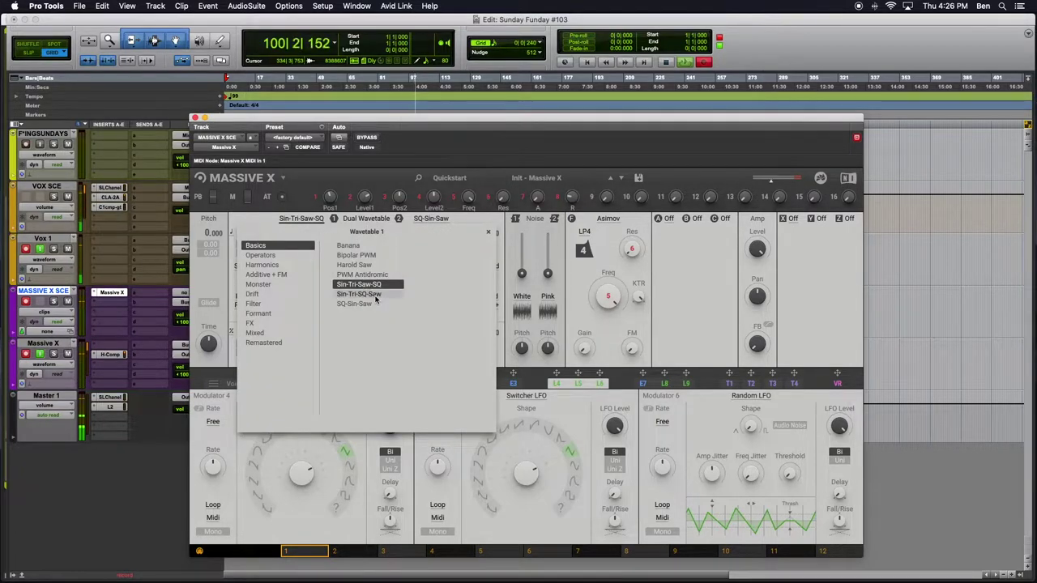
left_click(348, 246)
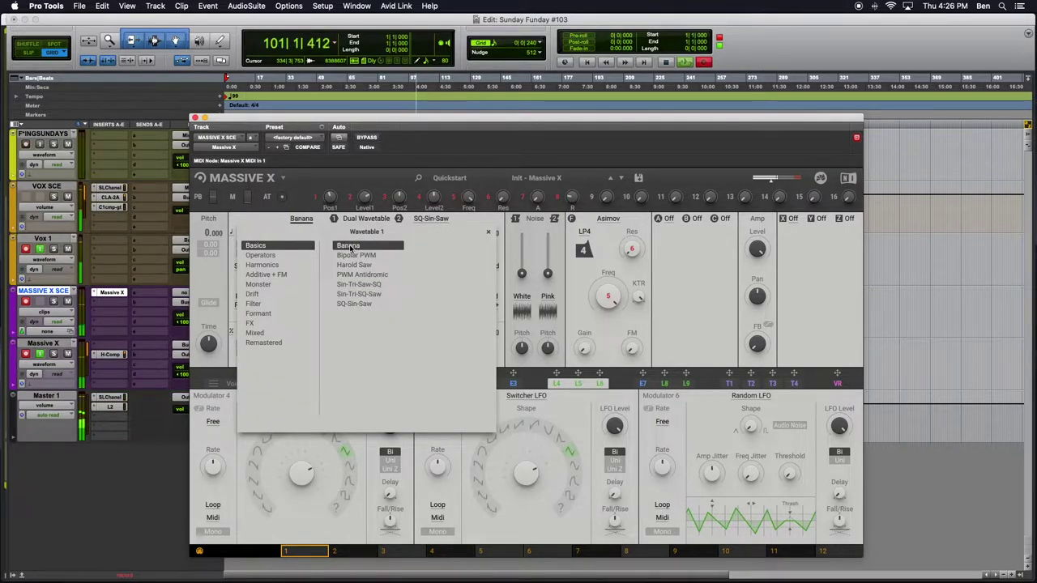
left_click(348, 245)
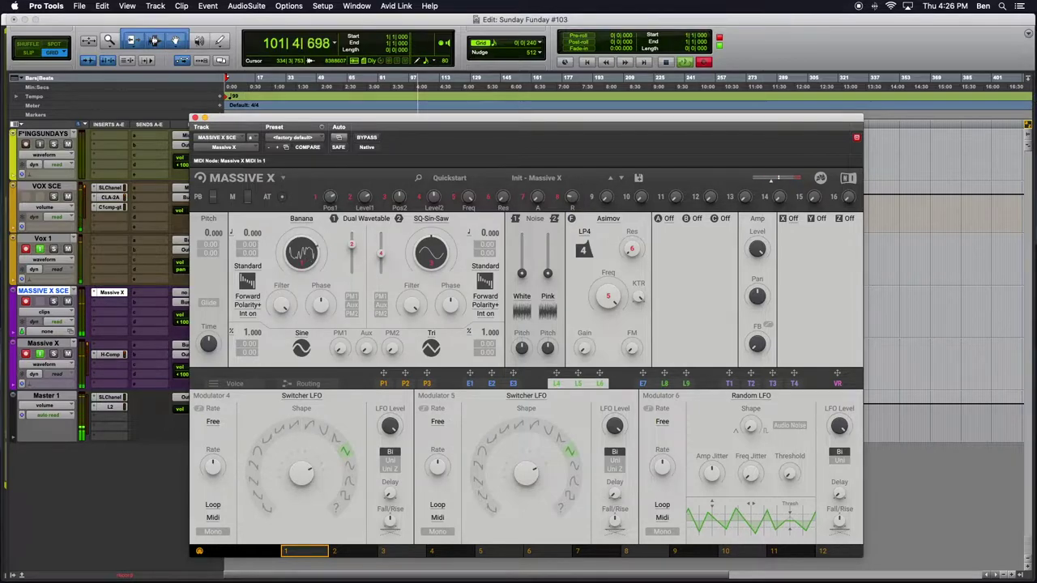
Step: Audition Caspamonics A from Harmonics and Drift Organ A from Additive + FM as Wavetable 1
left_click(301, 252)
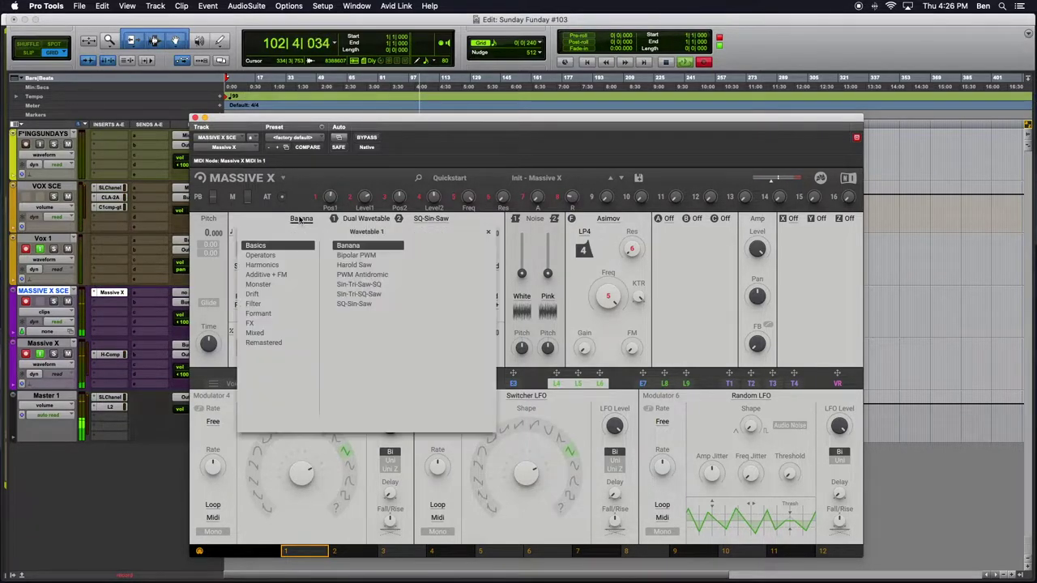
left_click(261, 264)
left_click(361, 246)
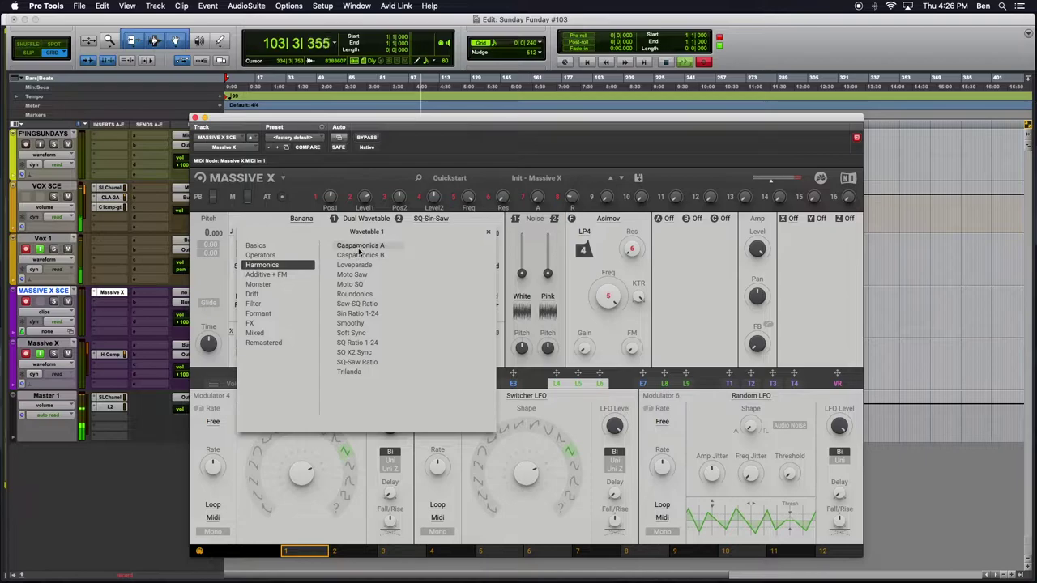
left_click(285, 196)
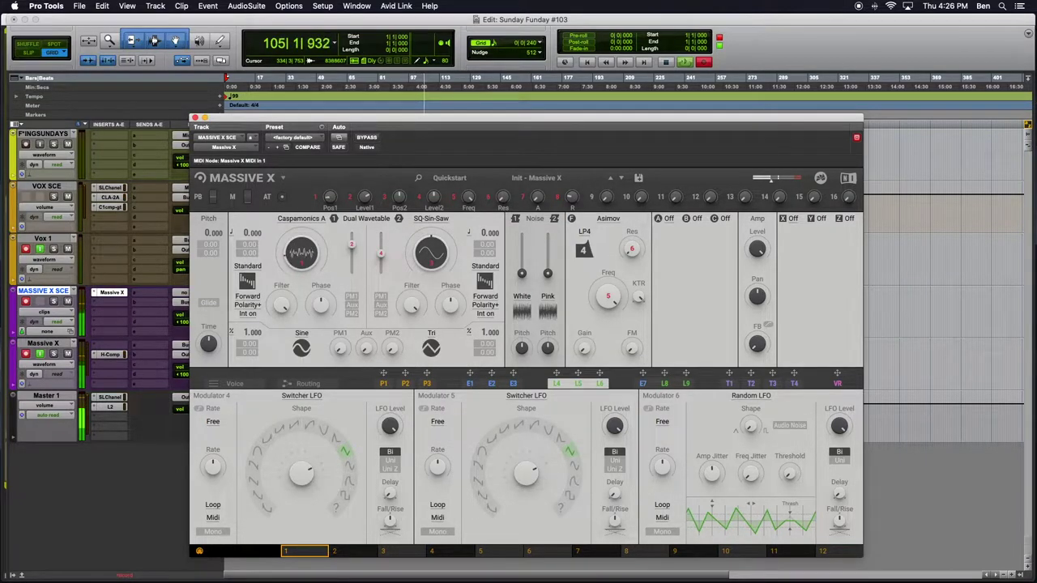
left_click(301, 219)
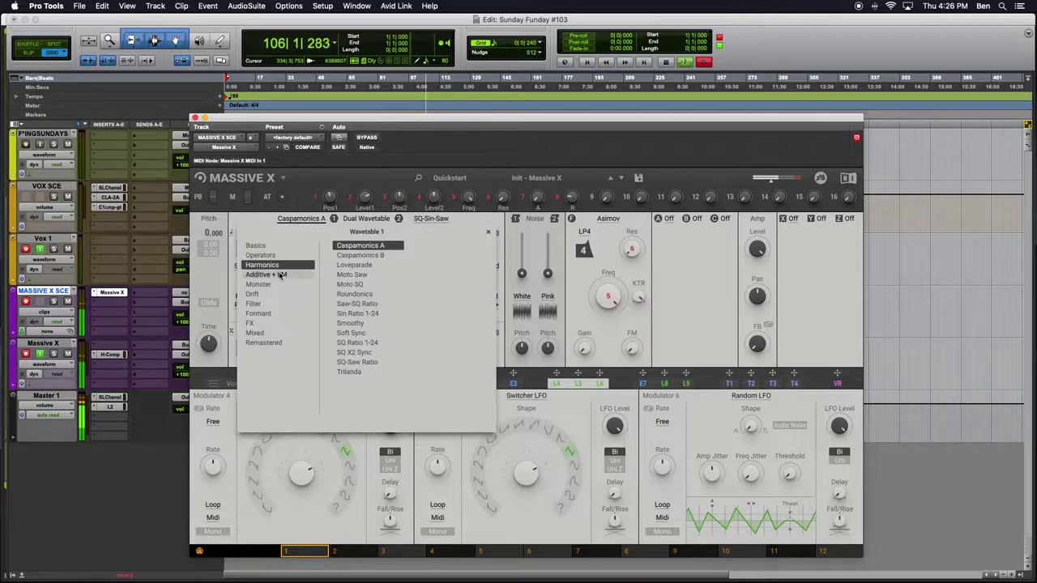
left_click(266, 274)
left_click(356, 255)
left_click(308, 217)
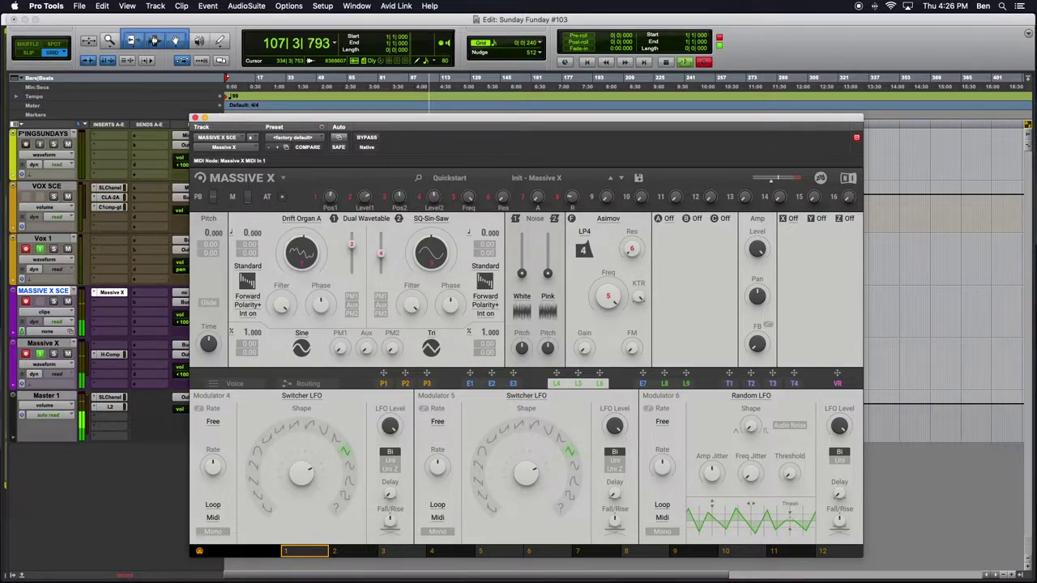
Step: Audition Dragon Crush and Hohlkopf from the Monster category as Wavetable 1
left_click(300, 219)
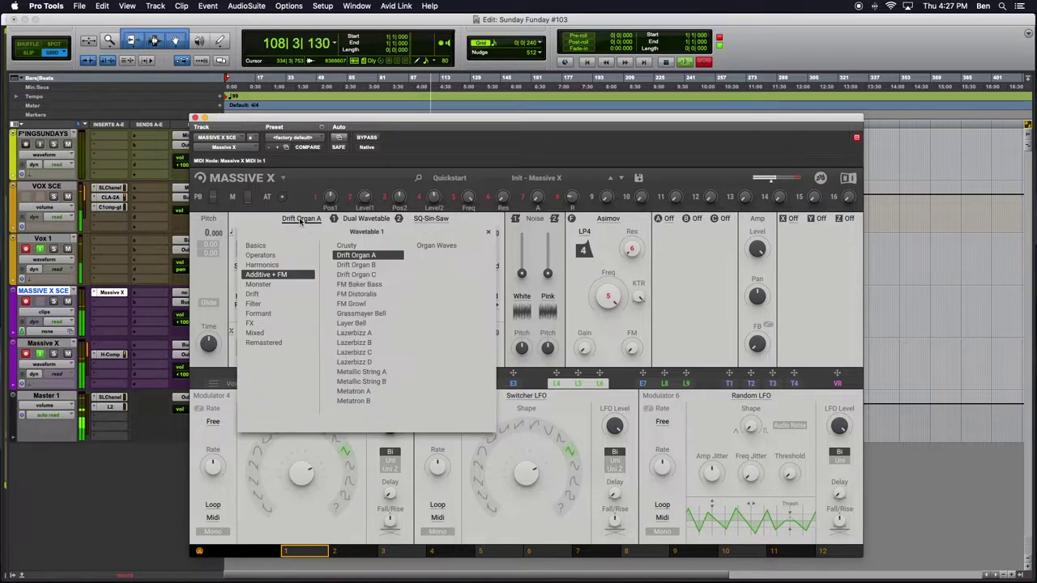
left_click(258, 285)
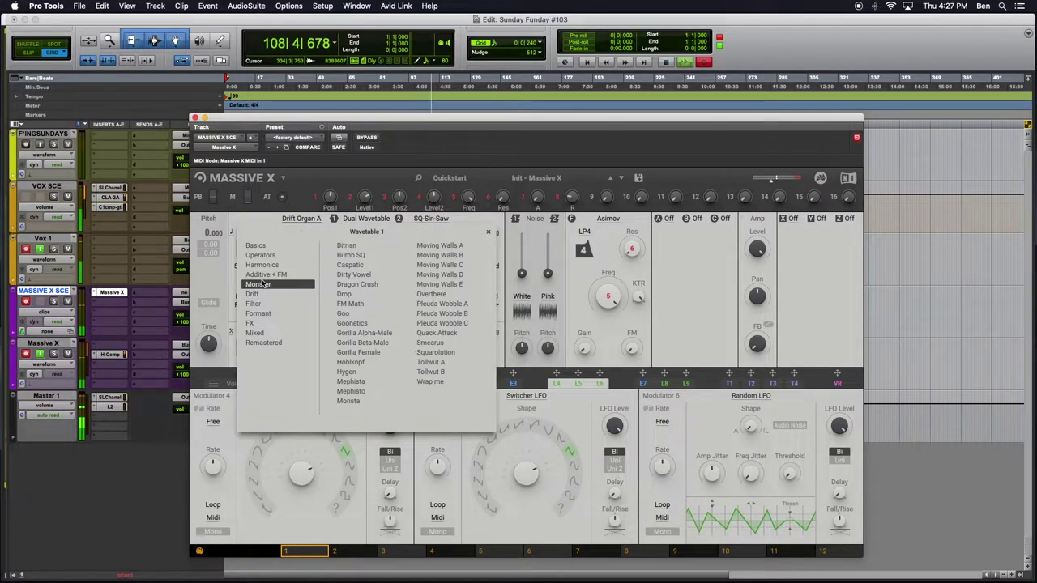
left_click(364, 288)
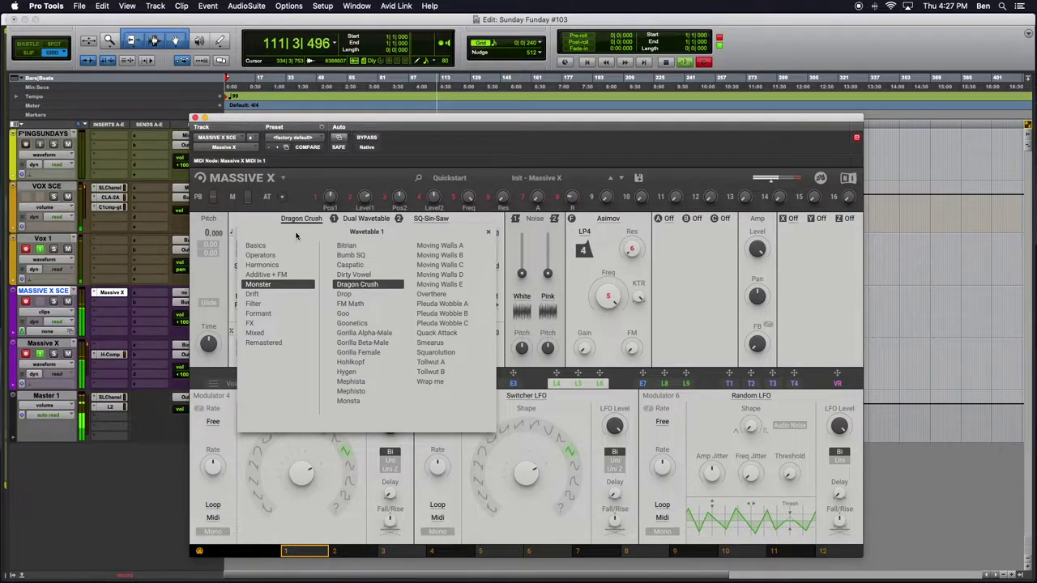
left_click(369, 362)
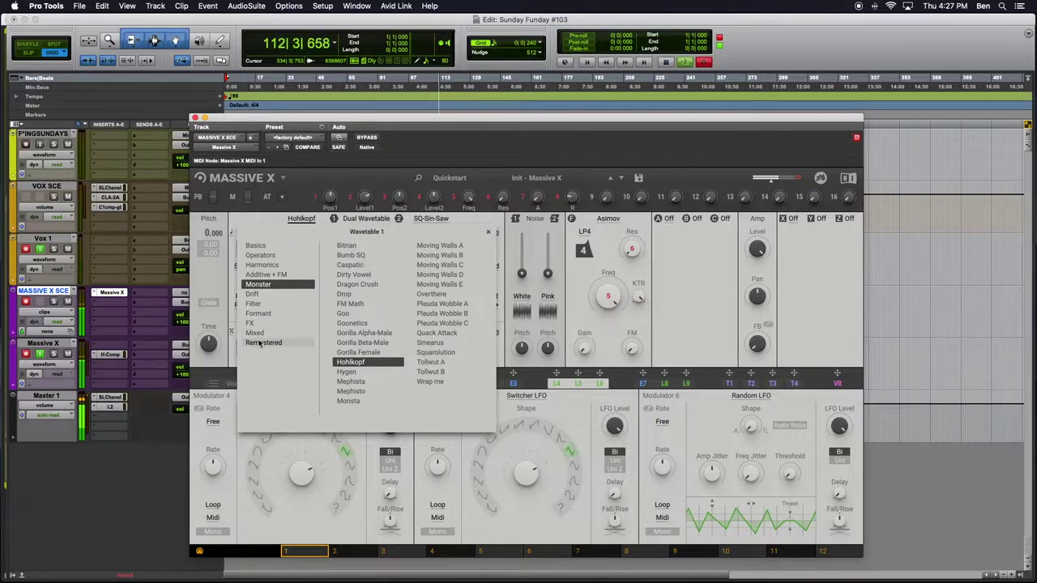
Step: Set Wavetable 1 to Modern Talking from the Remastered category and close the wavetable list
left_click(264, 342)
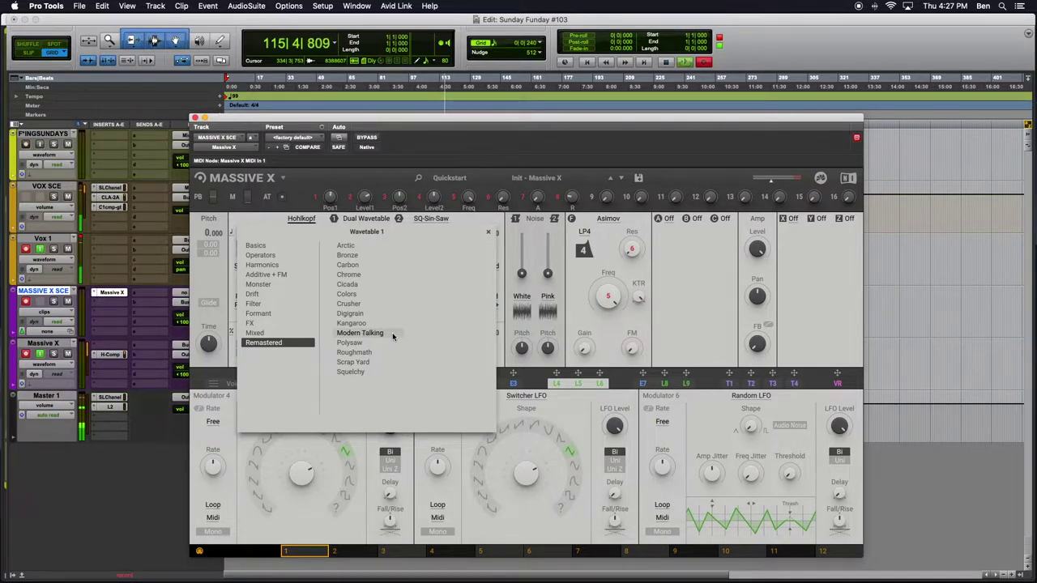
left_click(360, 333)
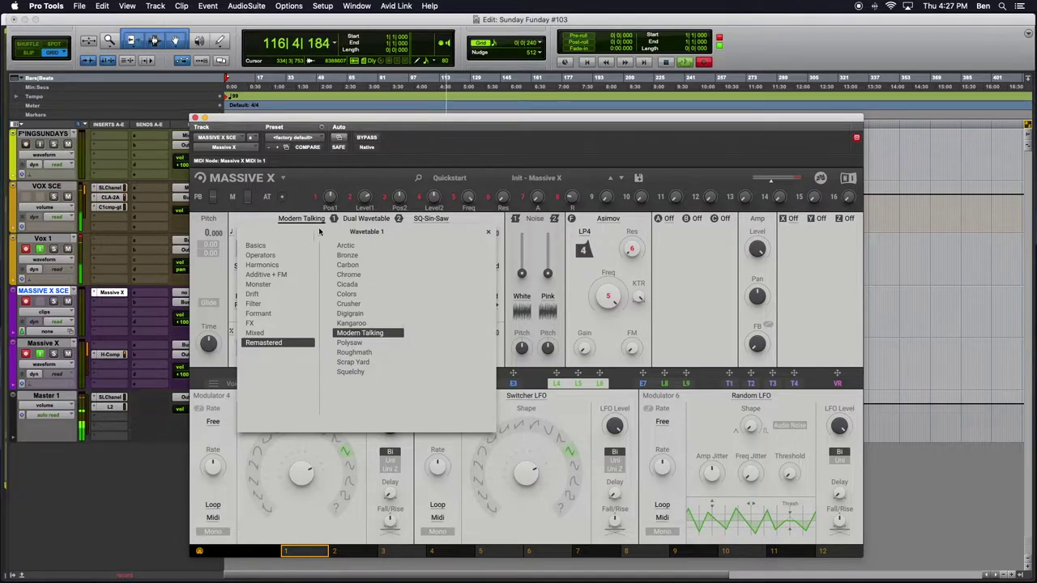
left_click(305, 213)
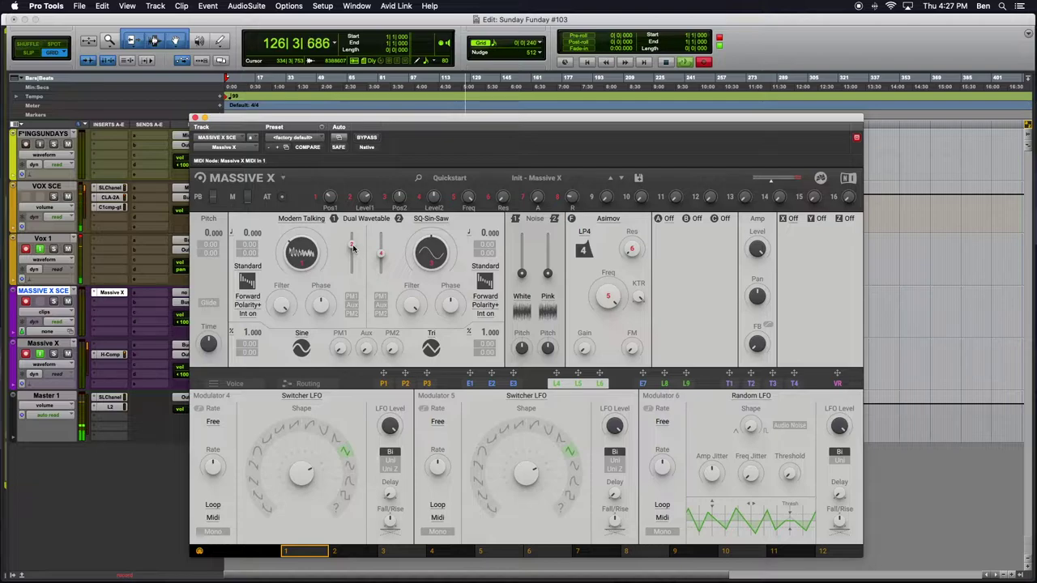
Step: Pull the levels of both wavetables down to zero and raise the White noise level
left_click_drag(352, 249, 382, 276)
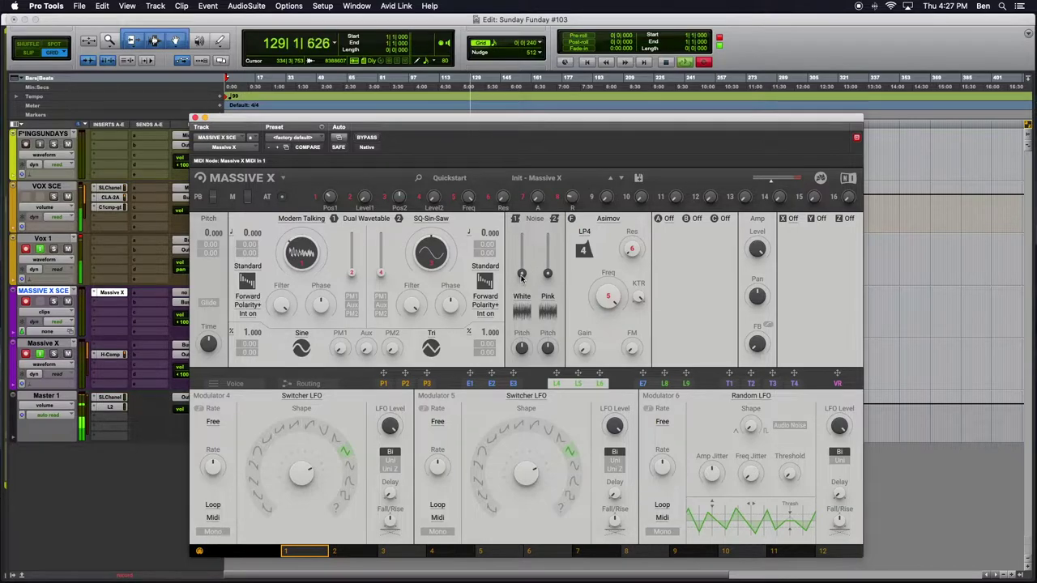
left_click_drag(521, 273, 522, 241)
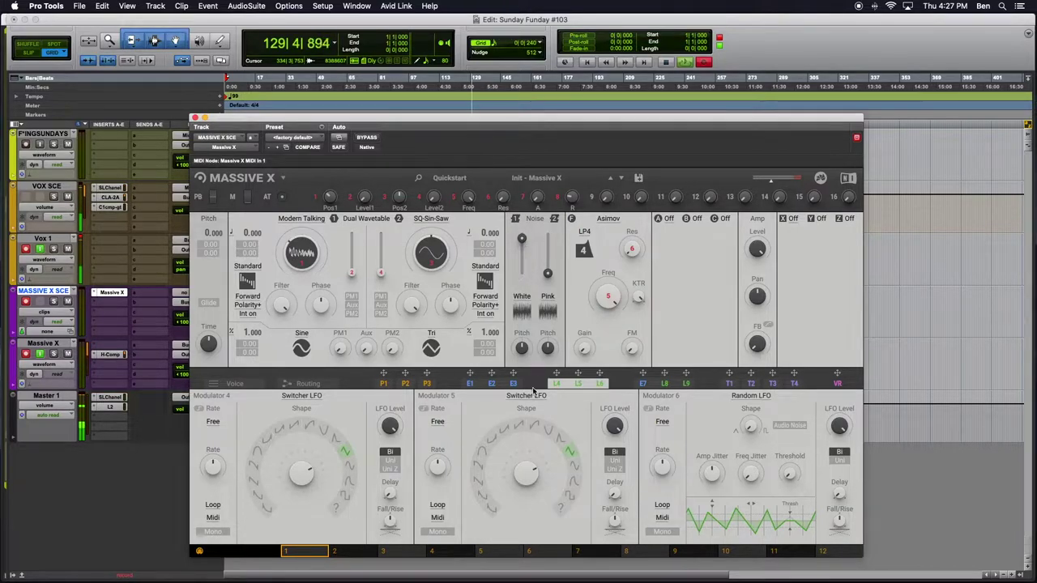
Step: Audition the Static noises Cobham, Machine, Flush, Breath and Traffic as Noisetable 1
left_click(522, 297)
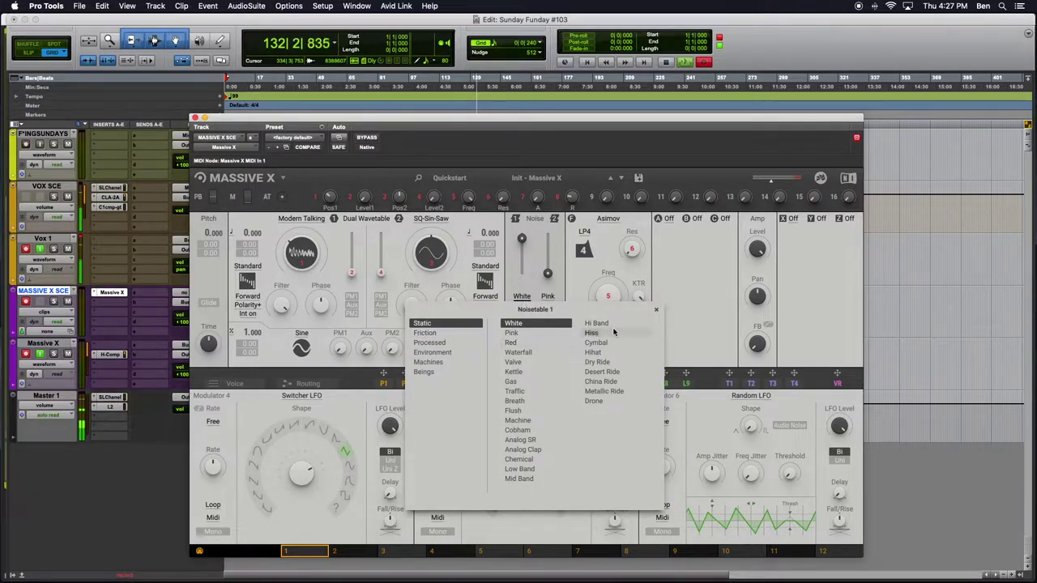
left_click(515, 430)
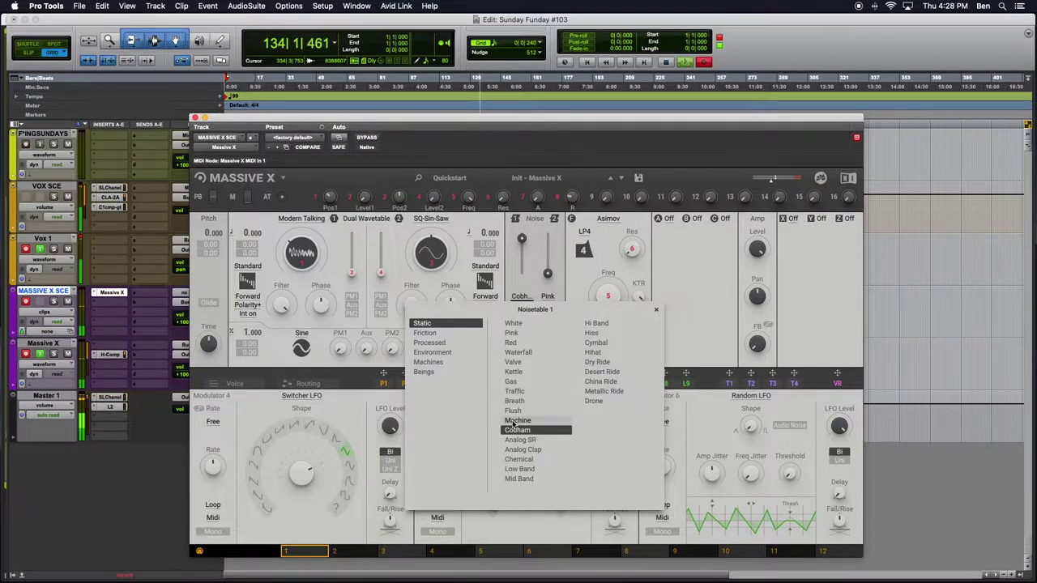
left_click(513, 421)
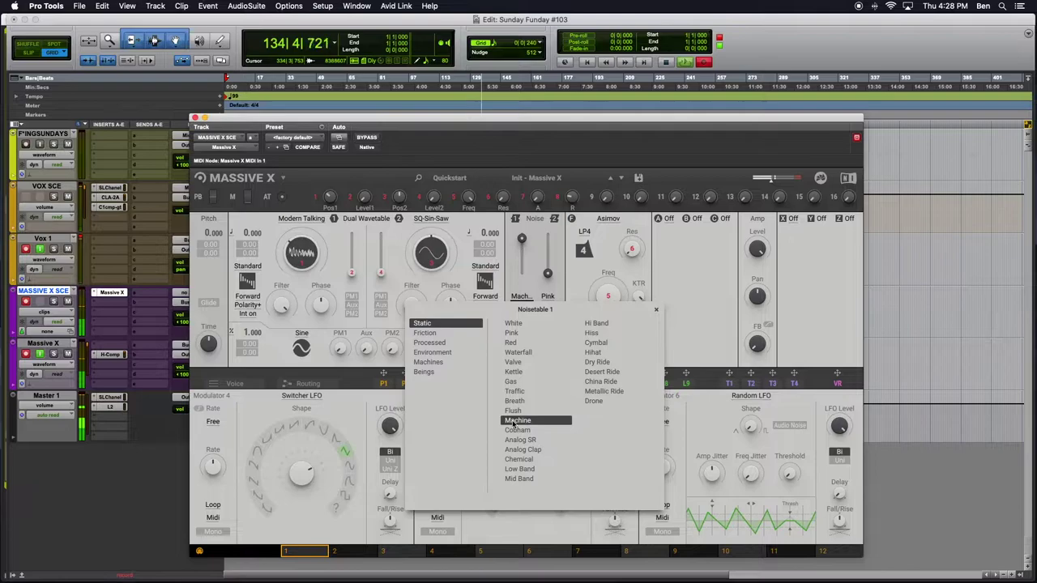
left_click(514, 412)
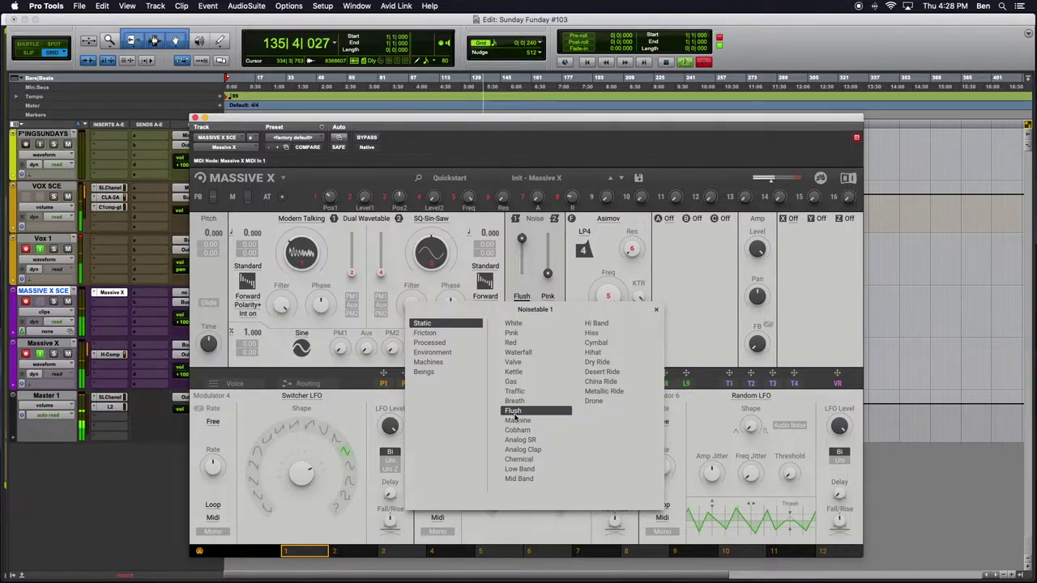
left_click(523, 402)
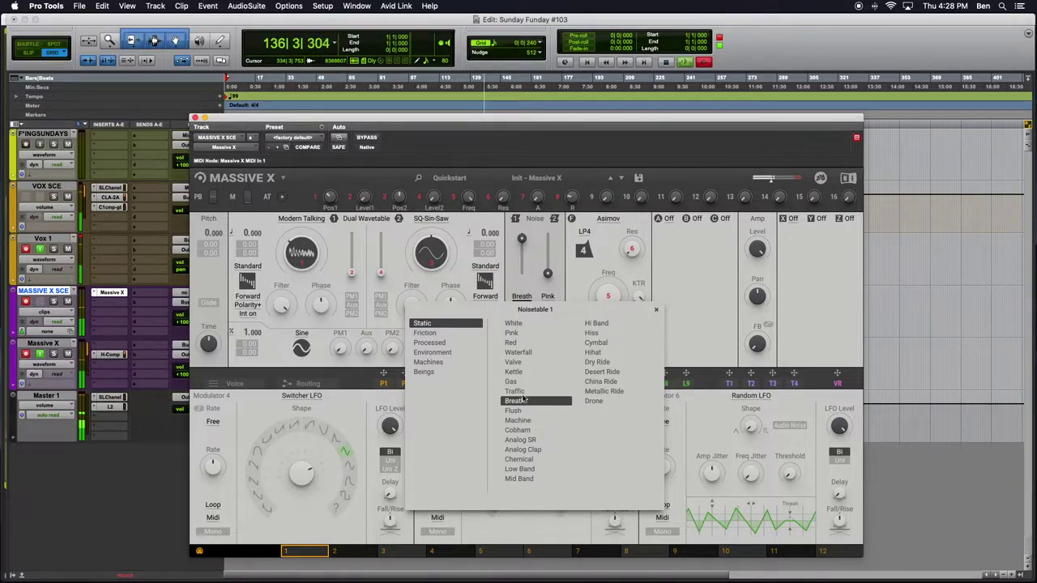
left_click(515, 391)
left_click(81, 240)
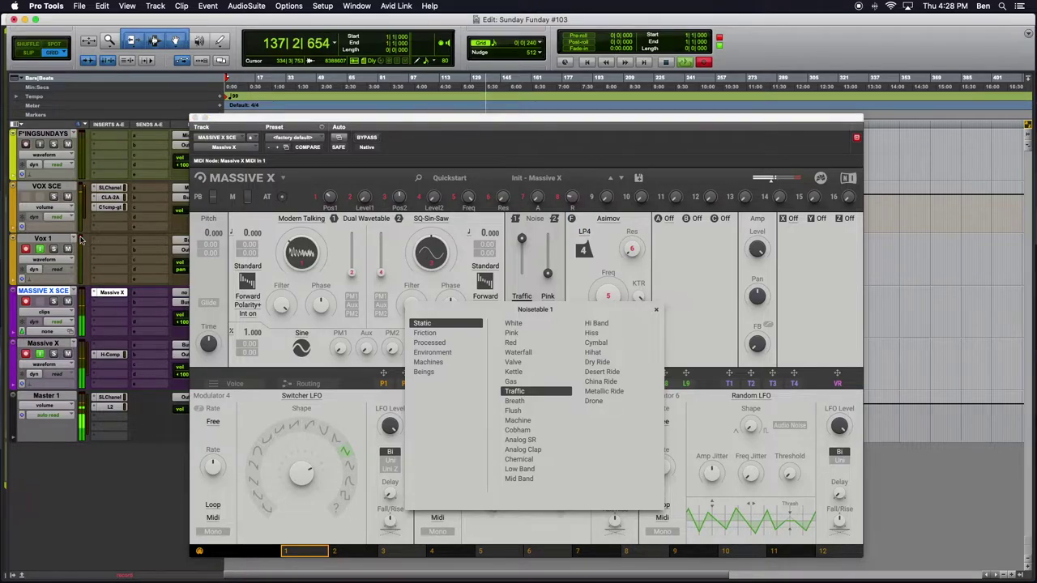
Step: Audition Gas, Kettle, Valve and Waterfall from the Static category as Noisetable 1 and close the noise list
left_click(514, 381)
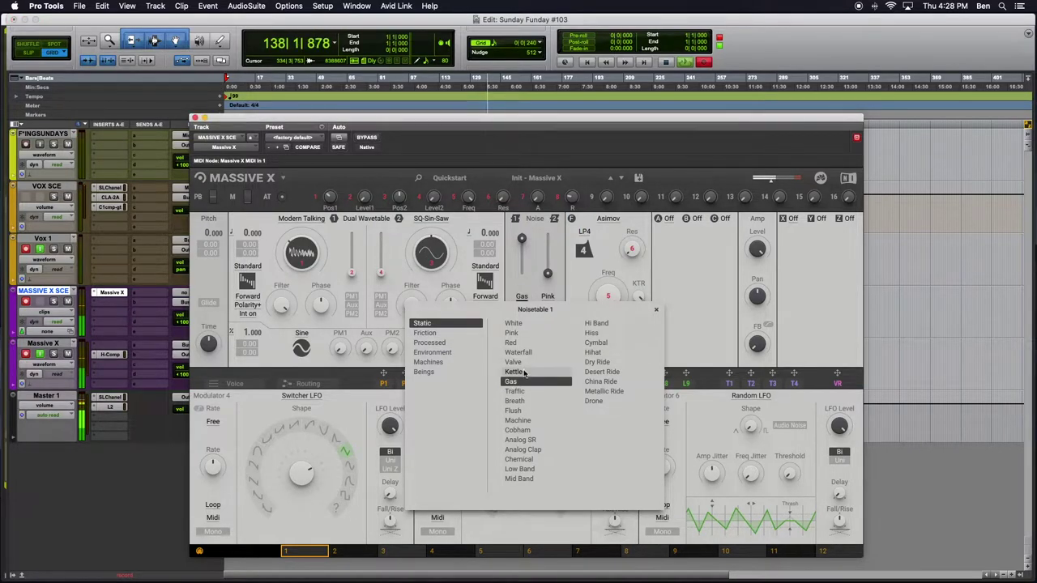
left_click(524, 372)
left_click(523, 362)
left_click(521, 354)
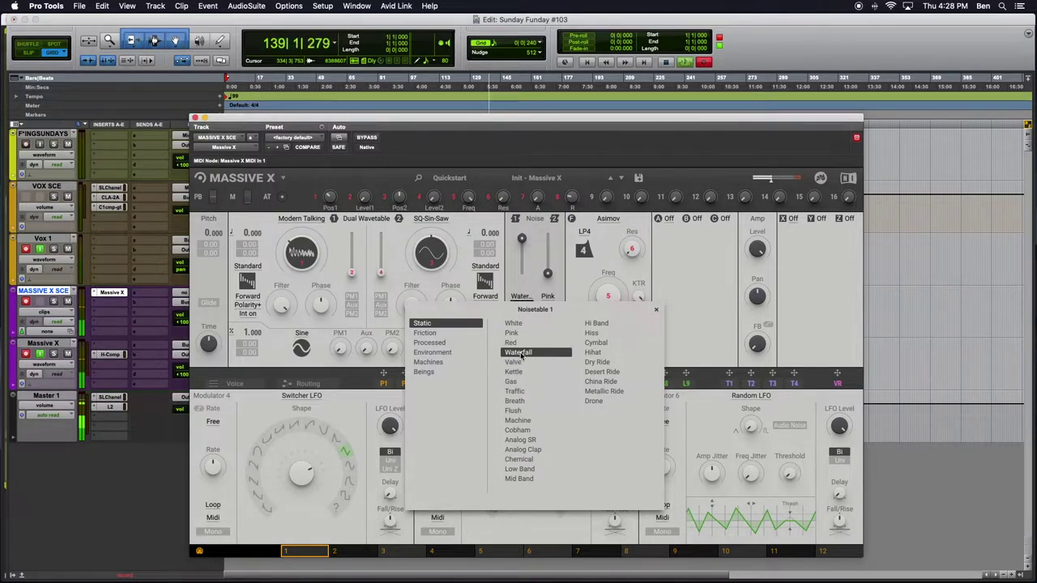
left_click(603, 298)
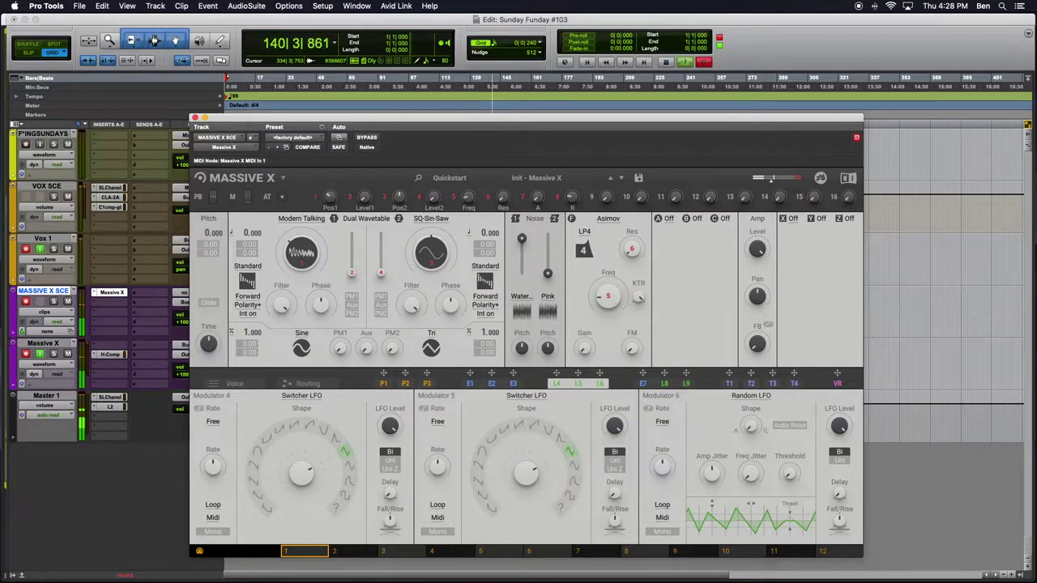
Step: Audition Bubbles, Runnel, Streams and Rainroof from the Environment category as Noisetable 1 and close the noise list
left_click(522, 297)
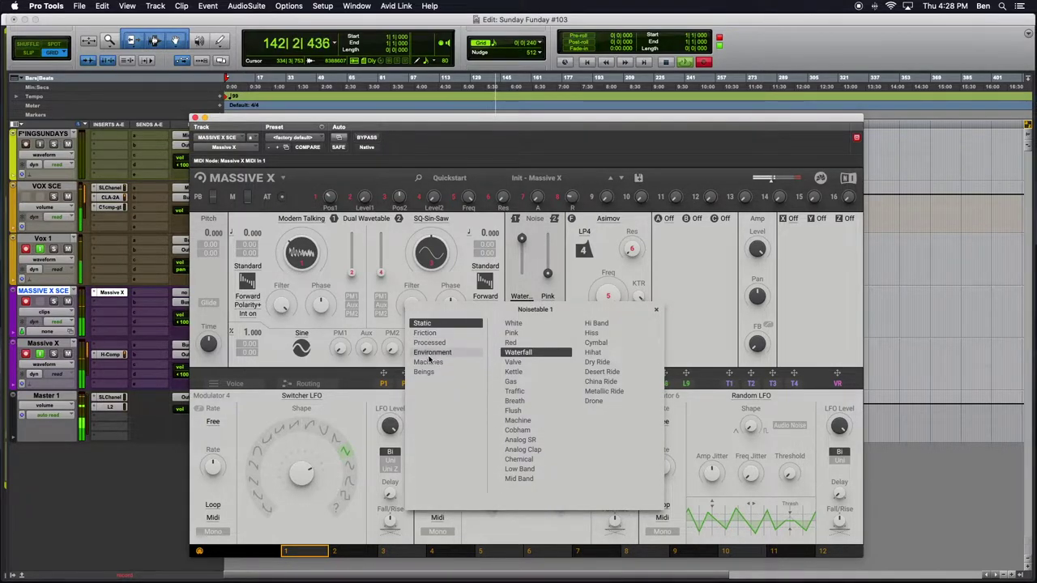
left_click(435, 354)
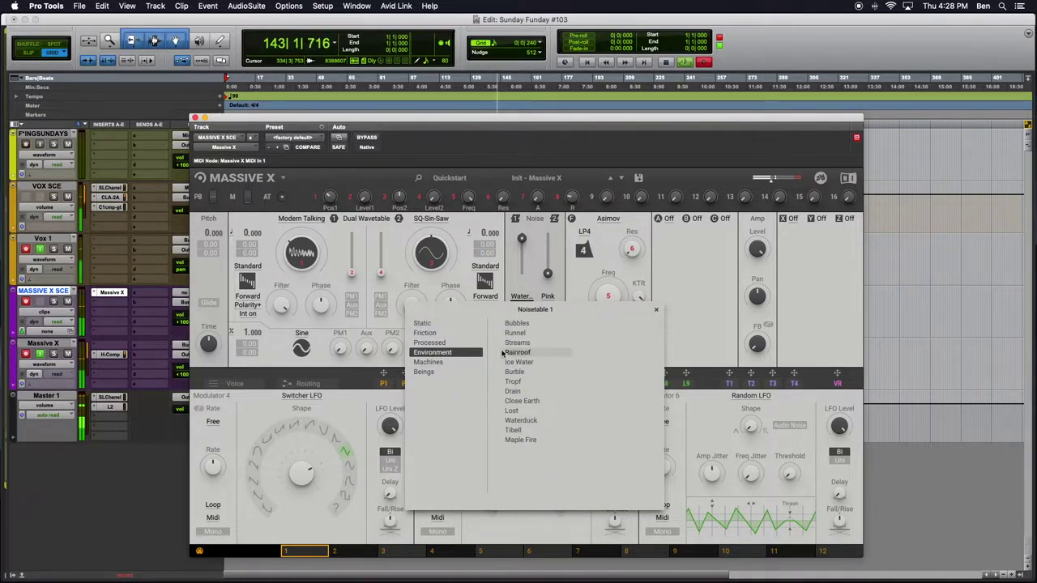
left_click(515, 326)
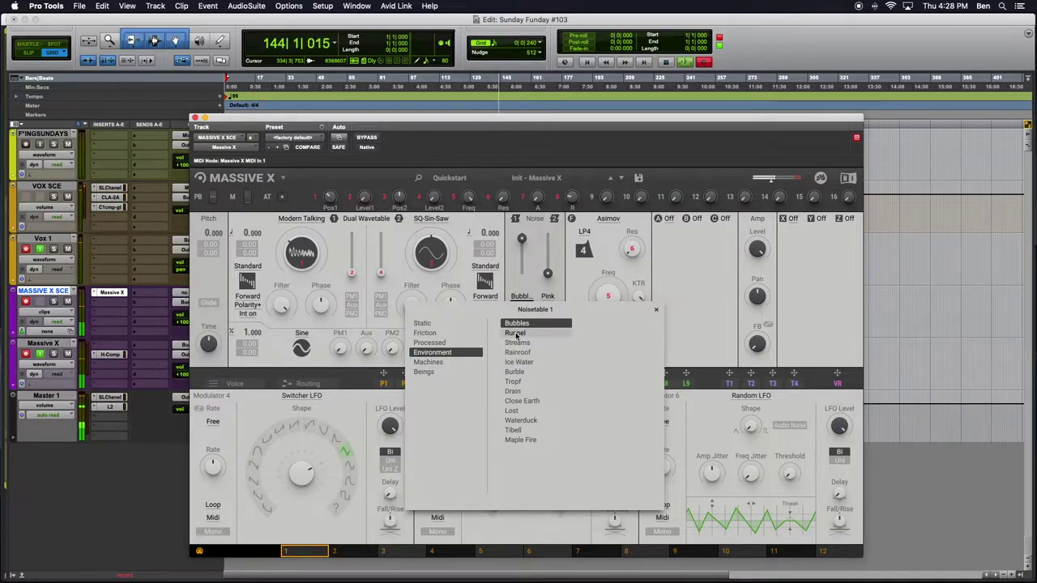
left_click(515, 334)
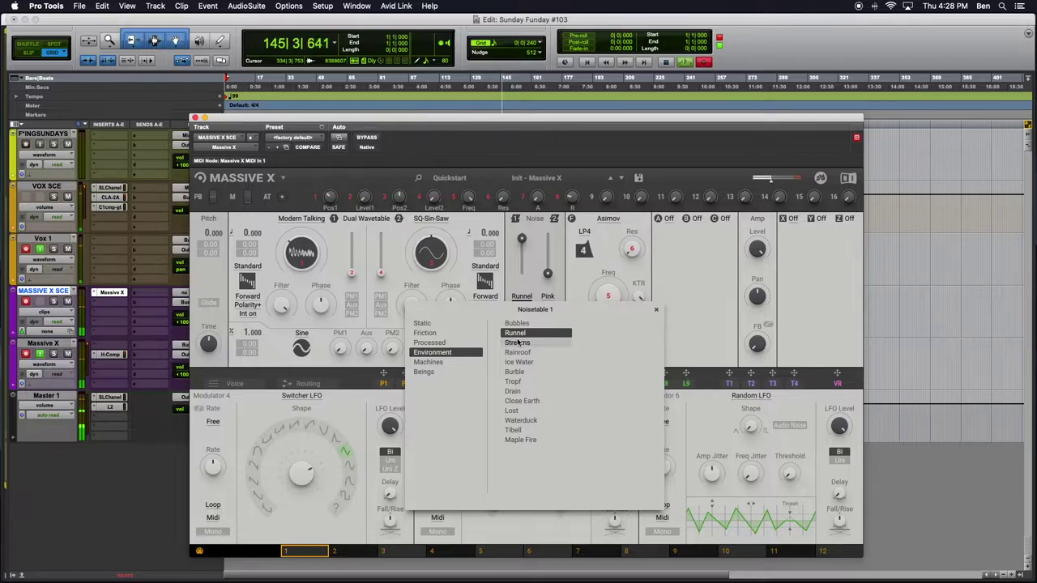
left_click(518, 344)
left_click(518, 353)
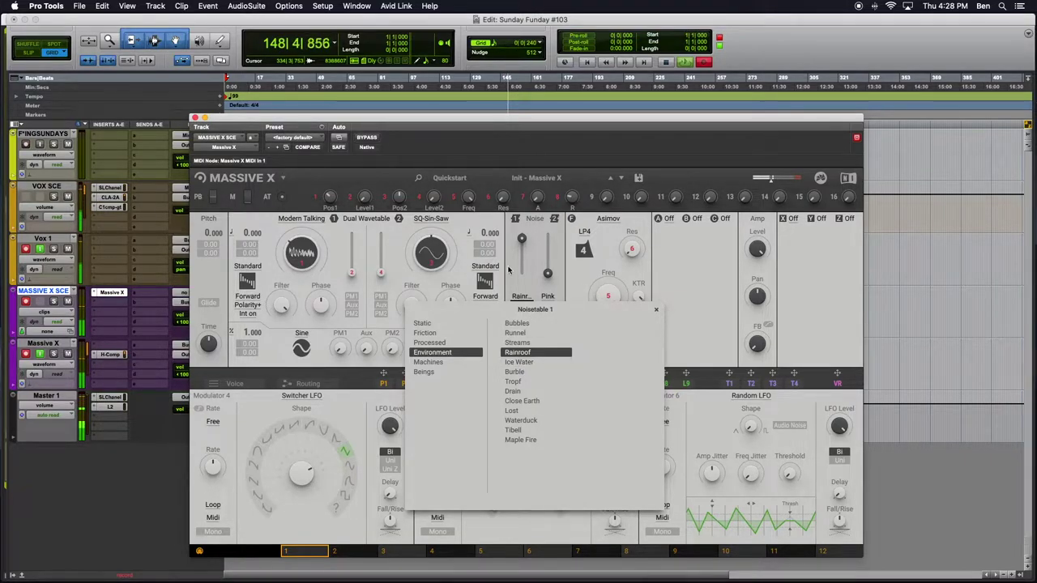
left_click(531, 299)
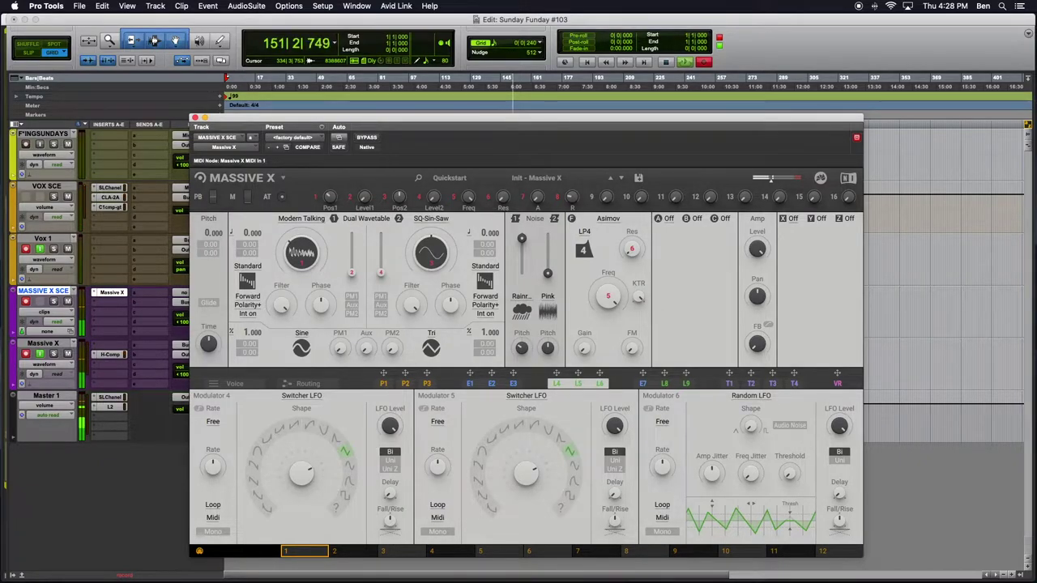
Step: Audition the Environment noises Ice Water, Burble, Tropf, Drain, Close Earth, Lost and Waterduck as Noisetable 1
left_click(519, 297)
key("Down")
left_click(519, 298)
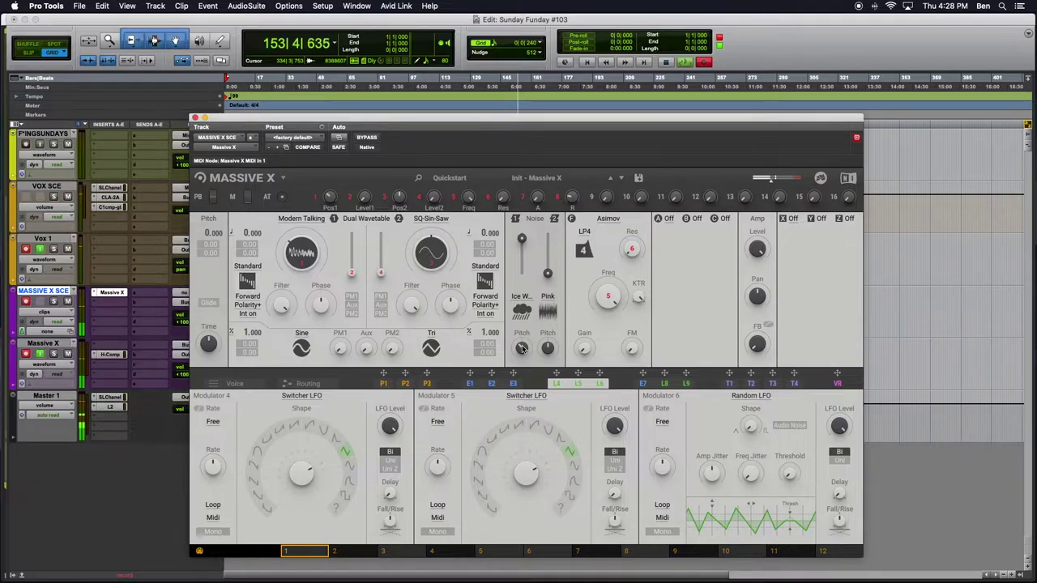
left_click(521, 299)
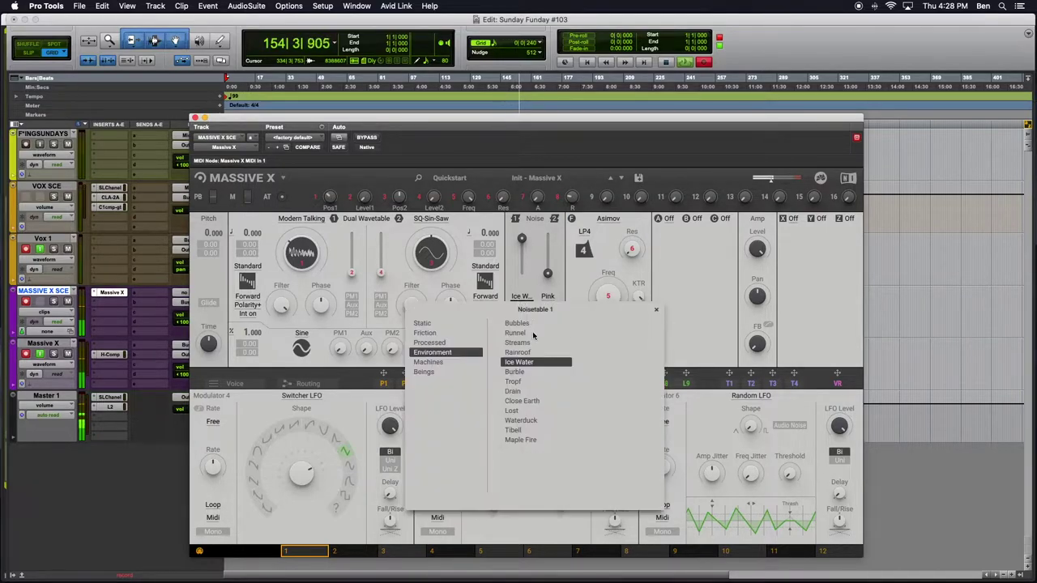
left_click(513, 373)
left_click(513, 382)
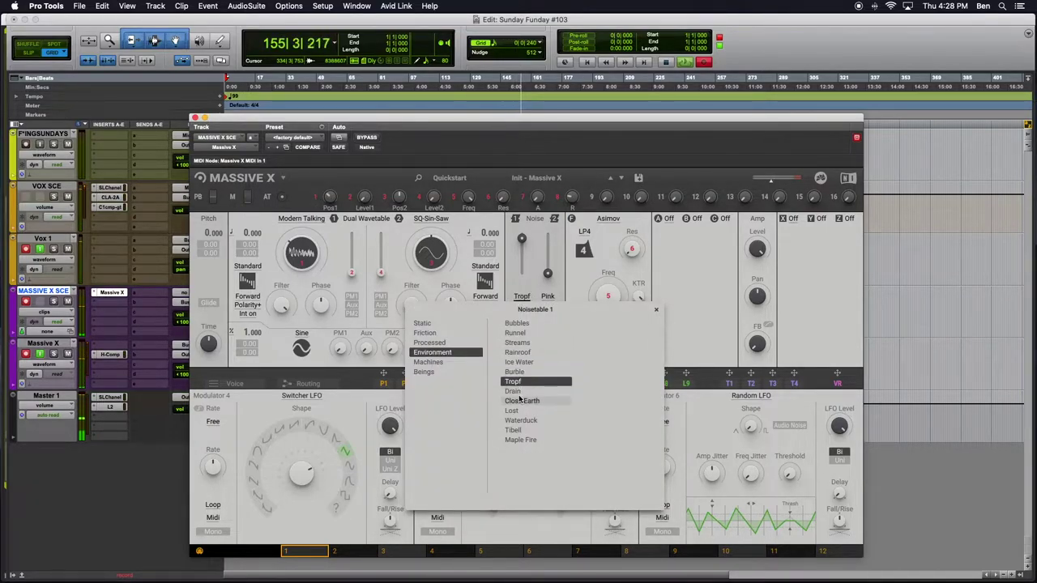
left_click(514, 391)
left_click(525, 402)
left_click(519, 411)
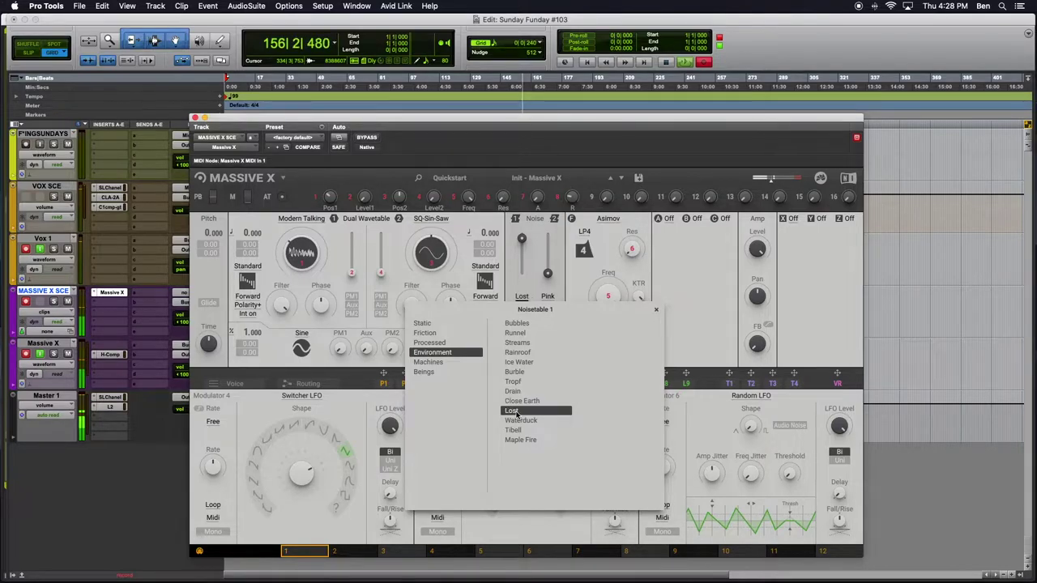
left_click(519, 421)
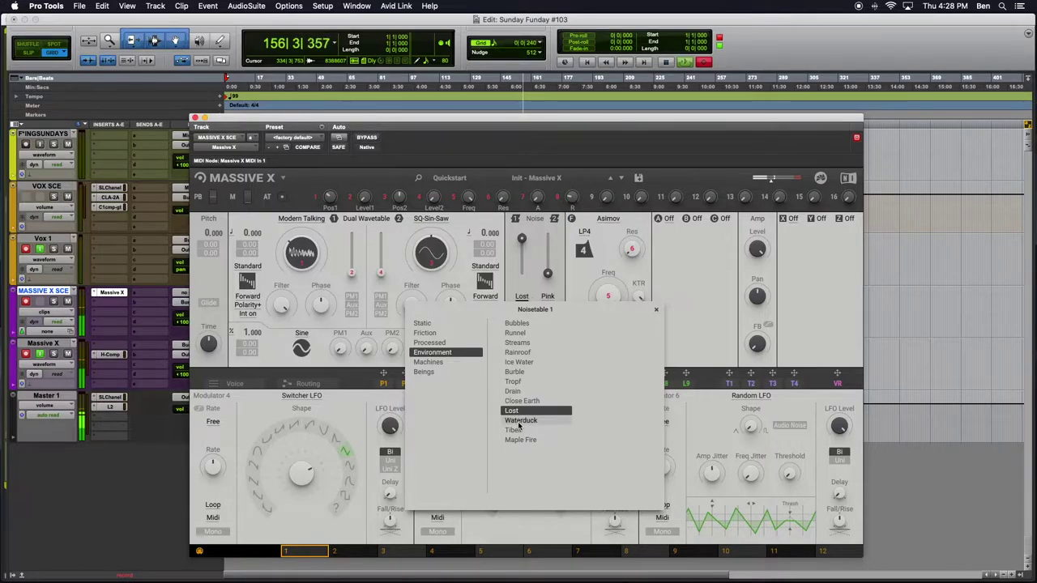
Step: Load Grizzly from the Beings category as Noisetable 1 and close the noise list
left_click(430, 371)
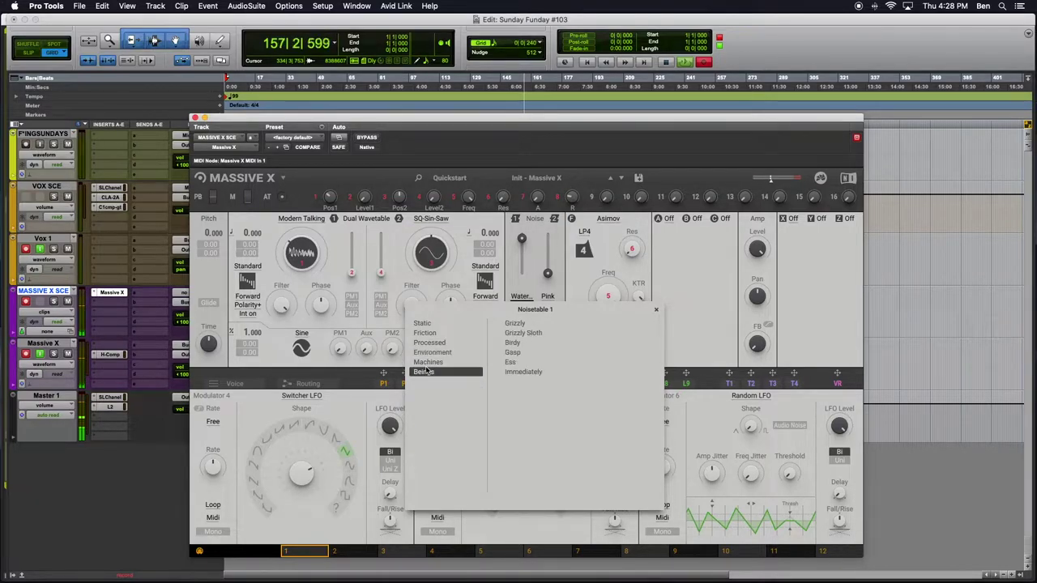
left_click(514, 323)
left_click(527, 288)
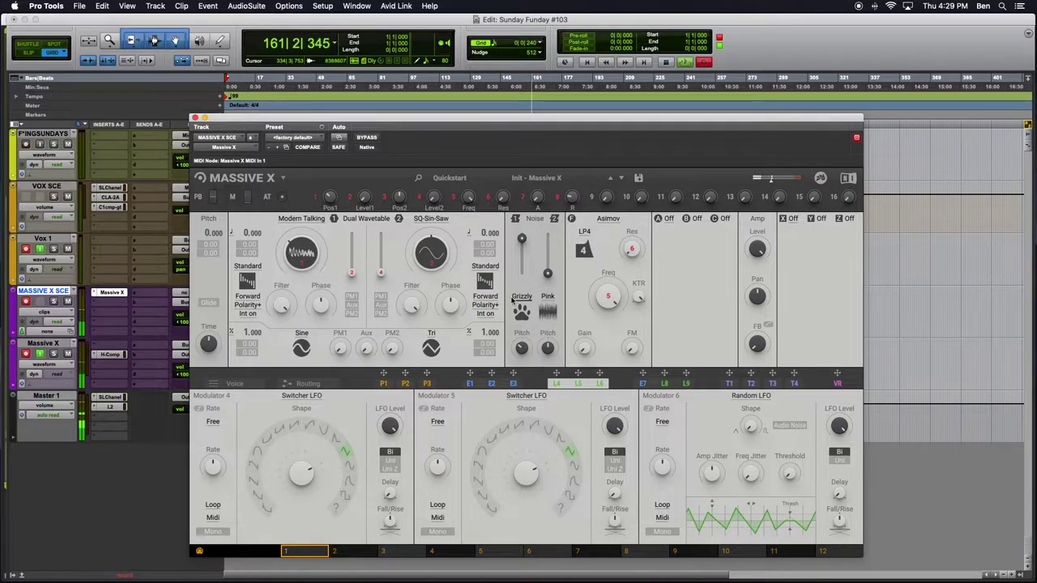
Step: Audition Birdy, Gasp, Immediately and Ess from the Beings category as Noisetable 1
left_click(512, 298)
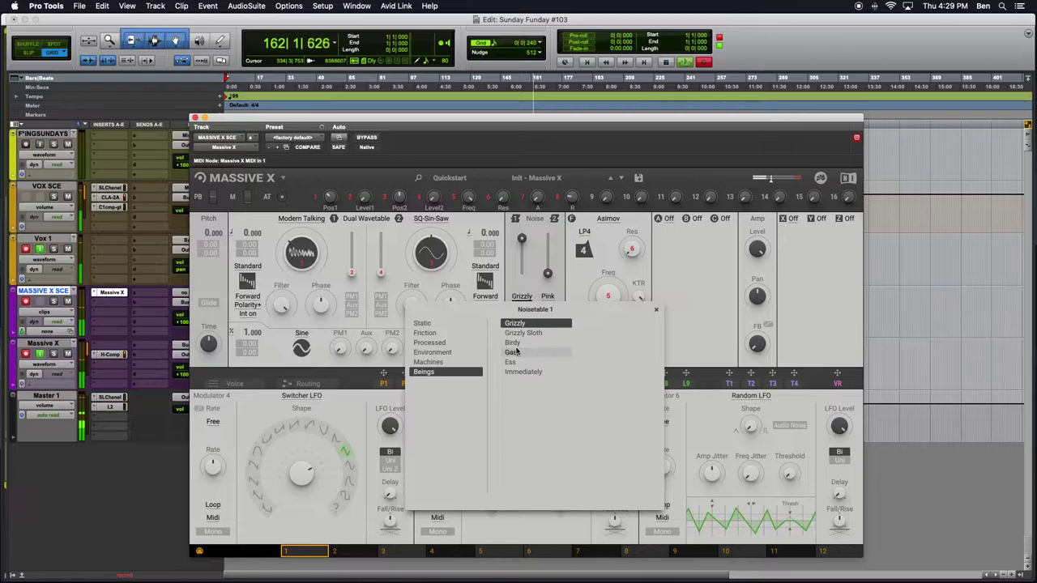
left_click(516, 352)
key("Up")
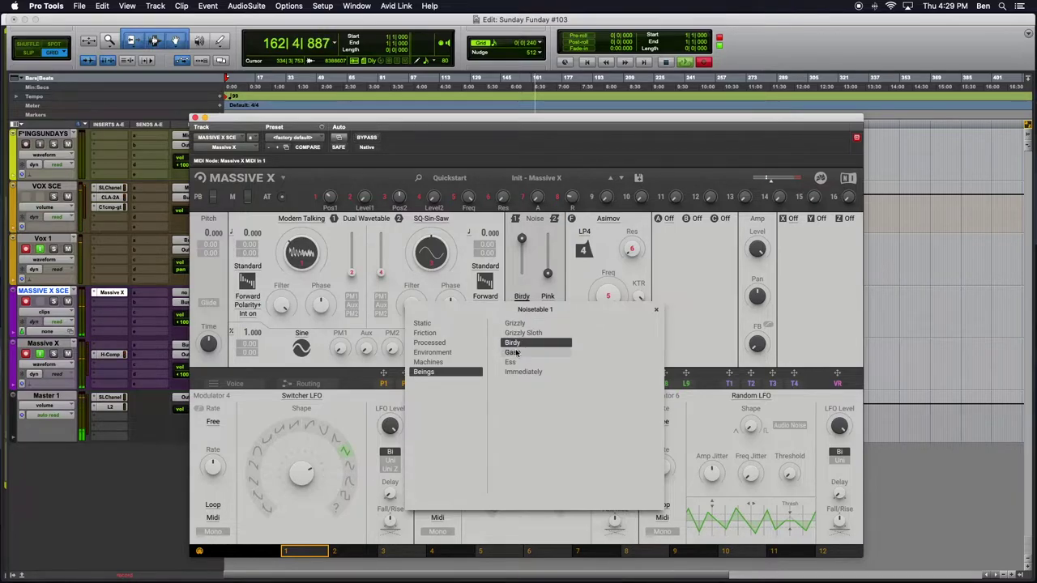
left_click(516, 352)
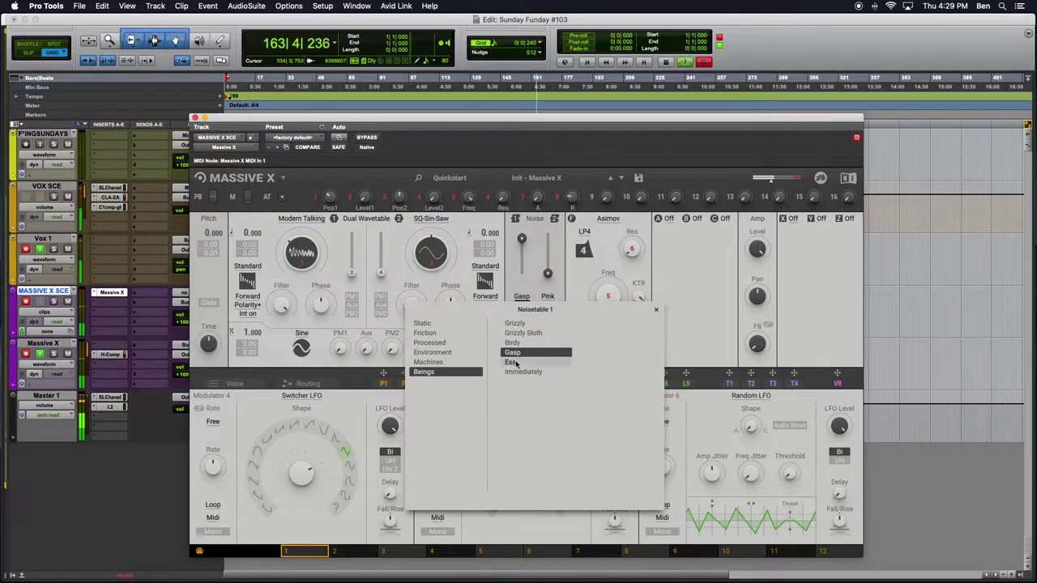
left_click(530, 374)
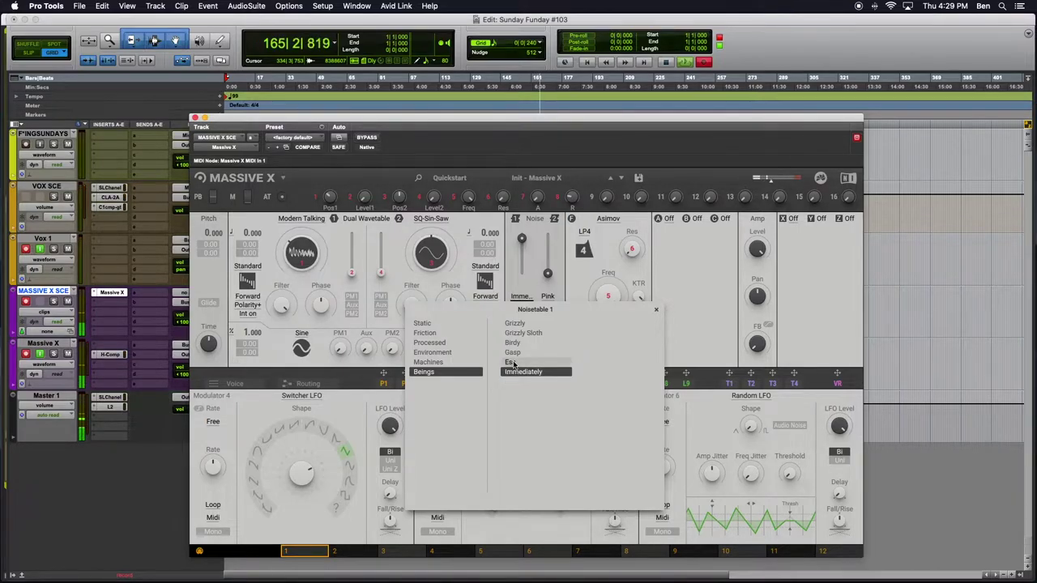
left_click(513, 363)
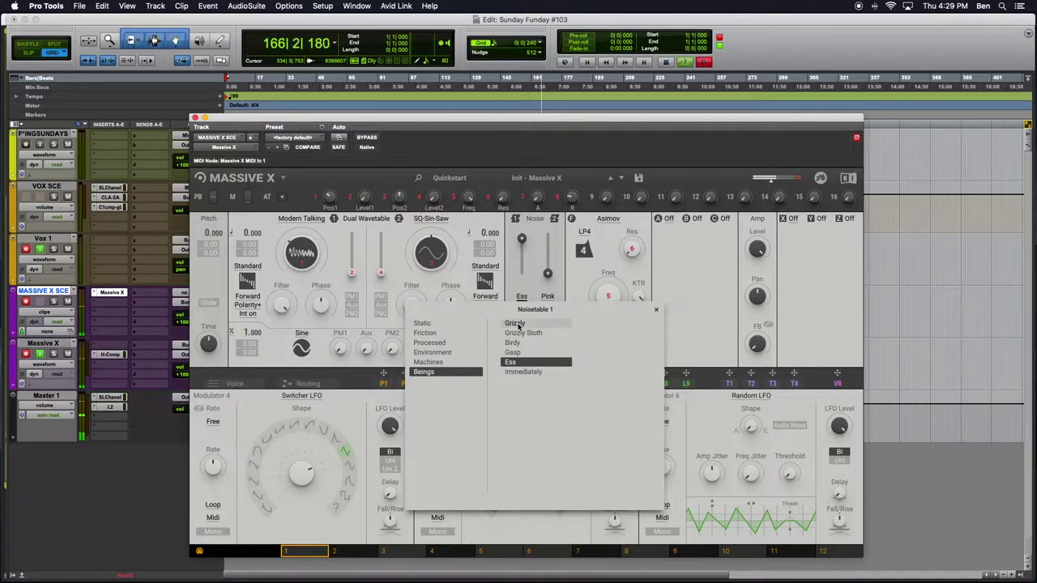
Step: Load Factory from the Machines category as Noisetable 1 and close the noise list
left_click(422, 362)
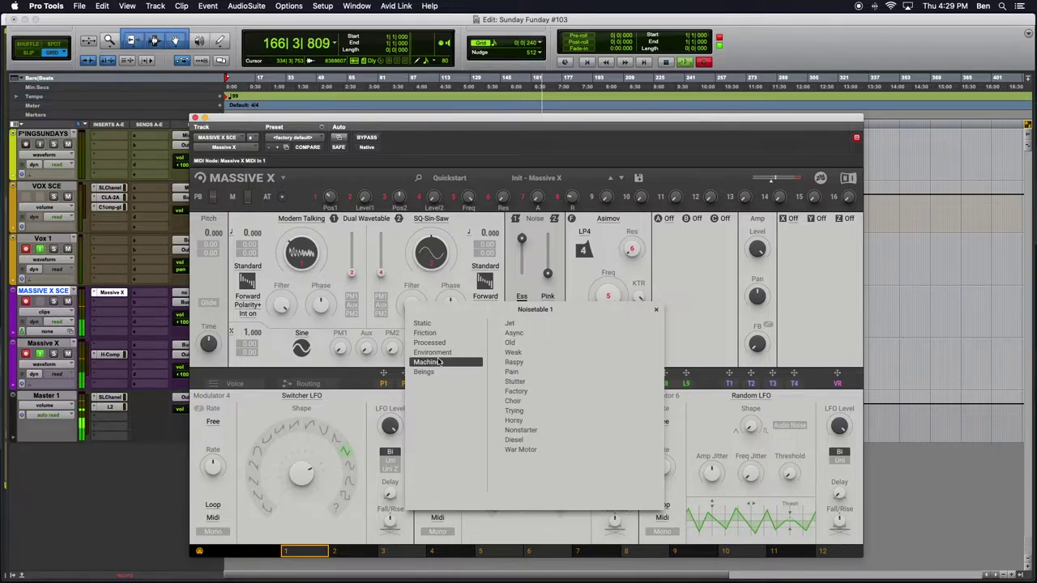
left_click(516, 391)
left_click(517, 316)
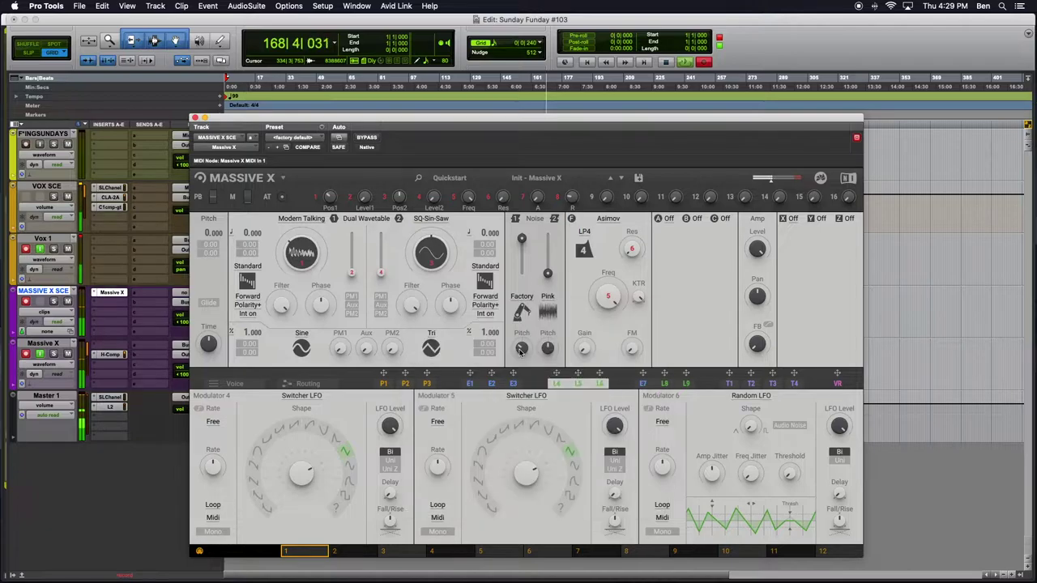
Step: Audition Diesel from the Machines category and settle on War Motor as Noisetable 1
left_click(519, 315)
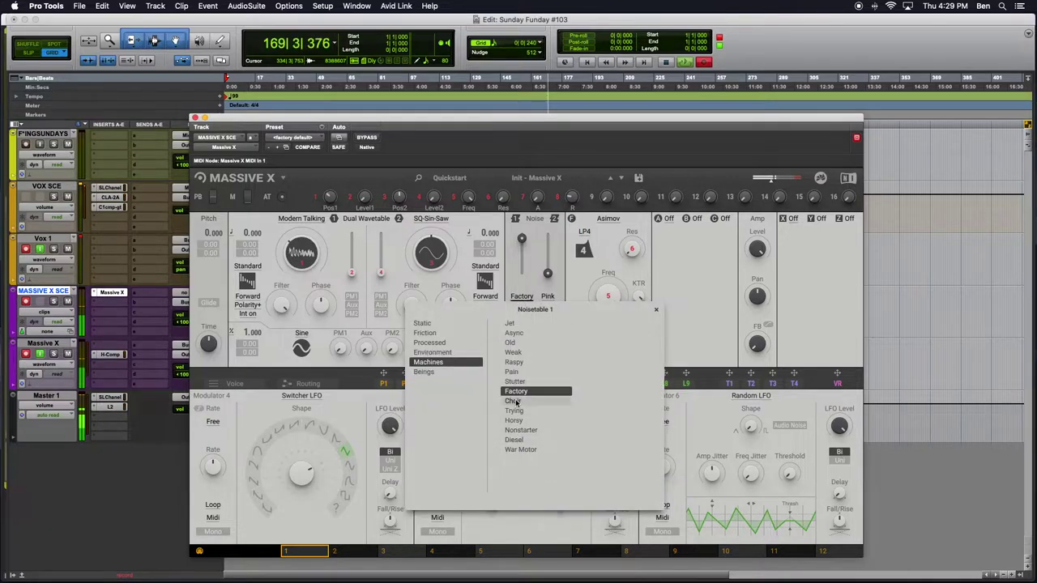
left_click(520, 442)
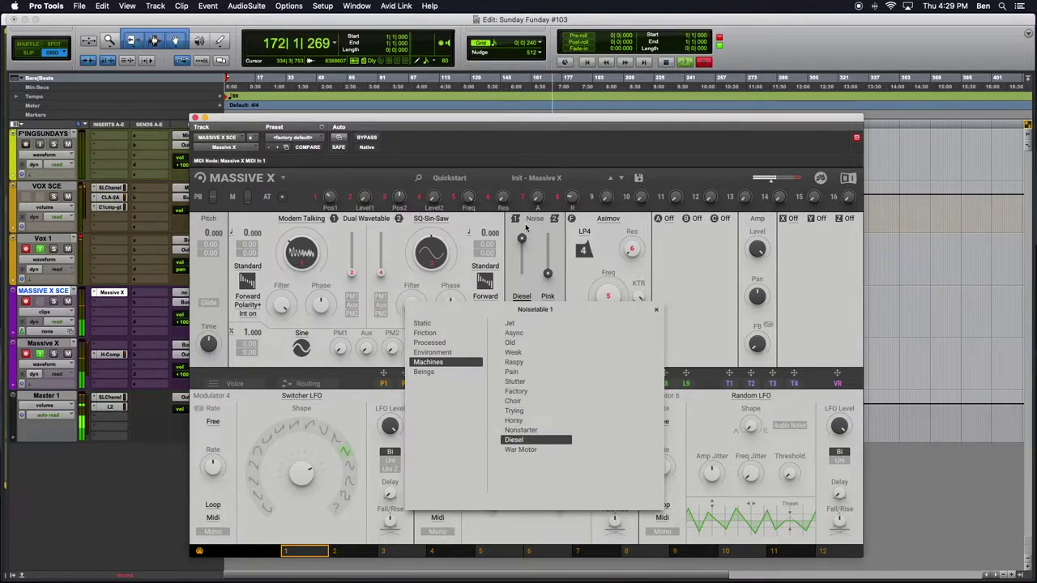
left_click(529, 292)
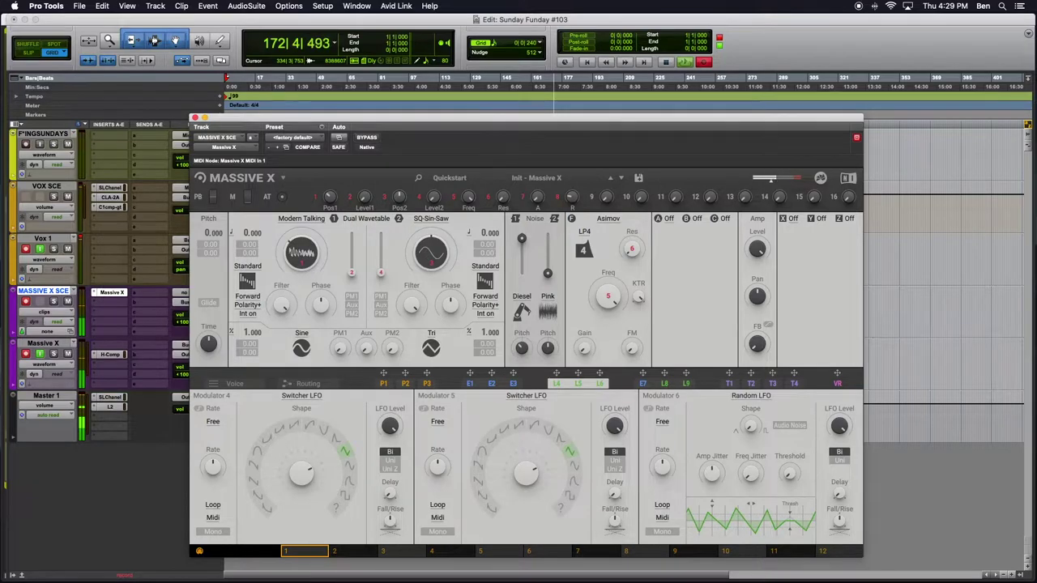
left_click(516, 308)
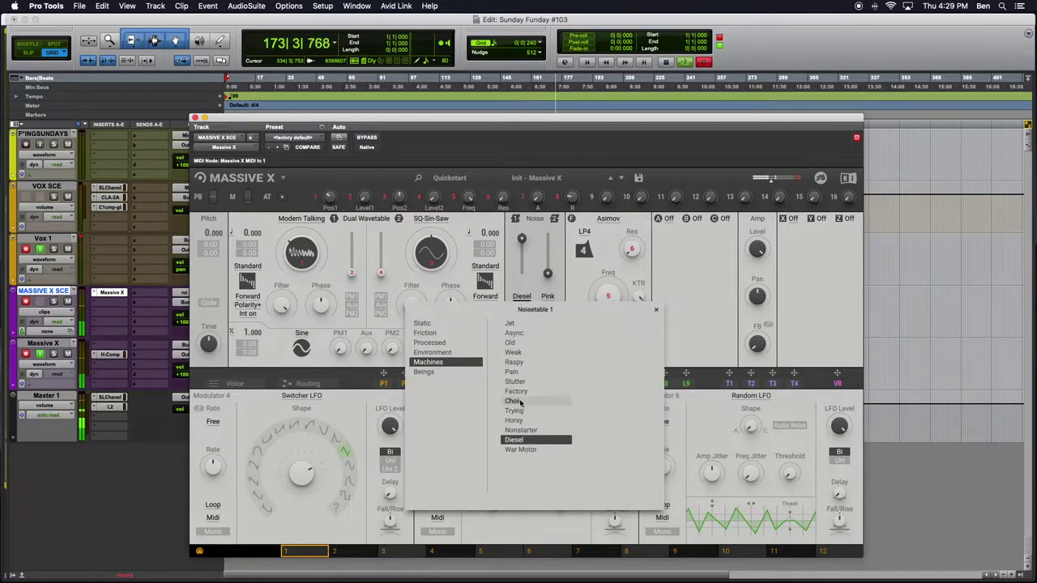
left_click(523, 451)
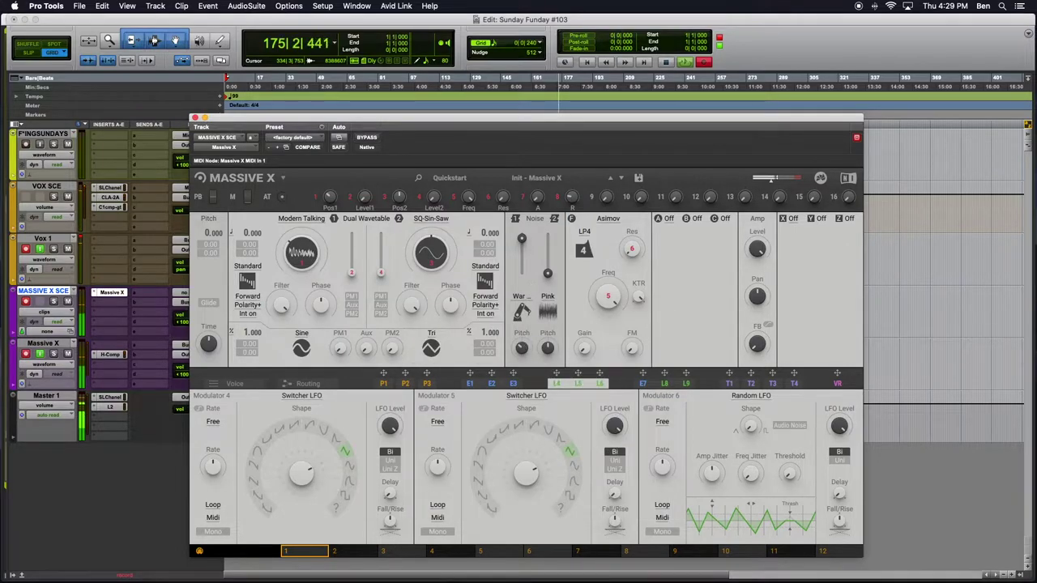
Step: Lower the War Motor noise level to about halfway and raise the level of Wavetable 1 to about halfway
left_click_drag(521, 240, 522, 258)
left_click_drag(351, 272, 380, 270)
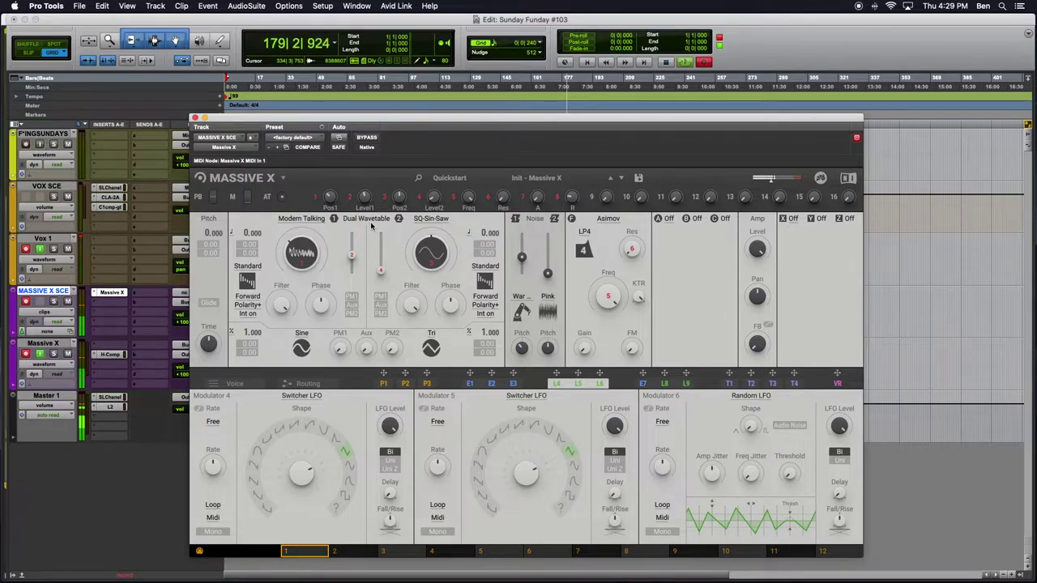
Step: Load Grizzly from the Beings category as Noisetable 1 and raise the synth's master output level slightly
left_click(518, 297)
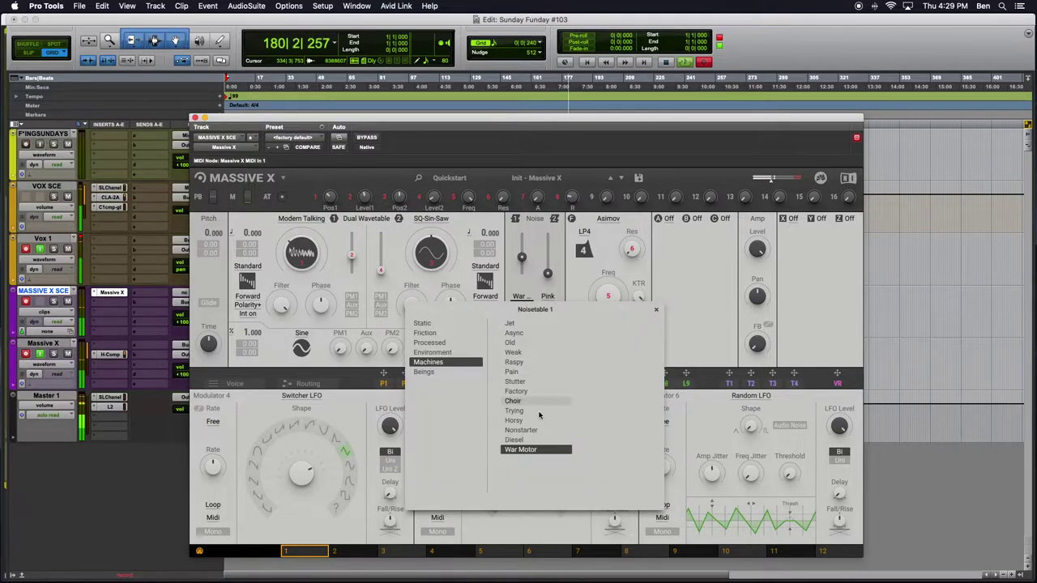
left_click(424, 372)
left_click(523, 333)
left_click(515, 323)
left_click(538, 275)
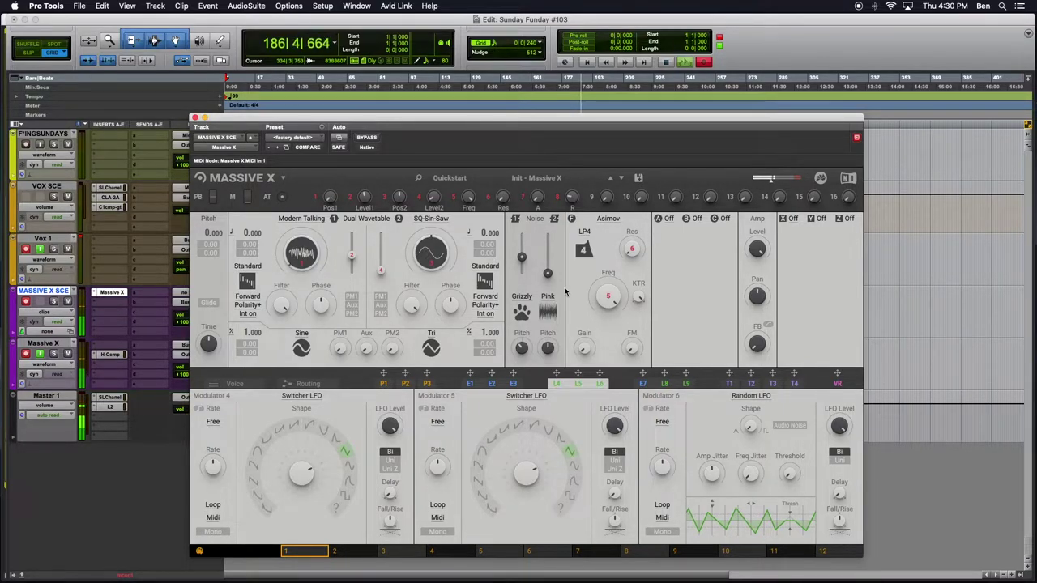
left_click(81, 239)
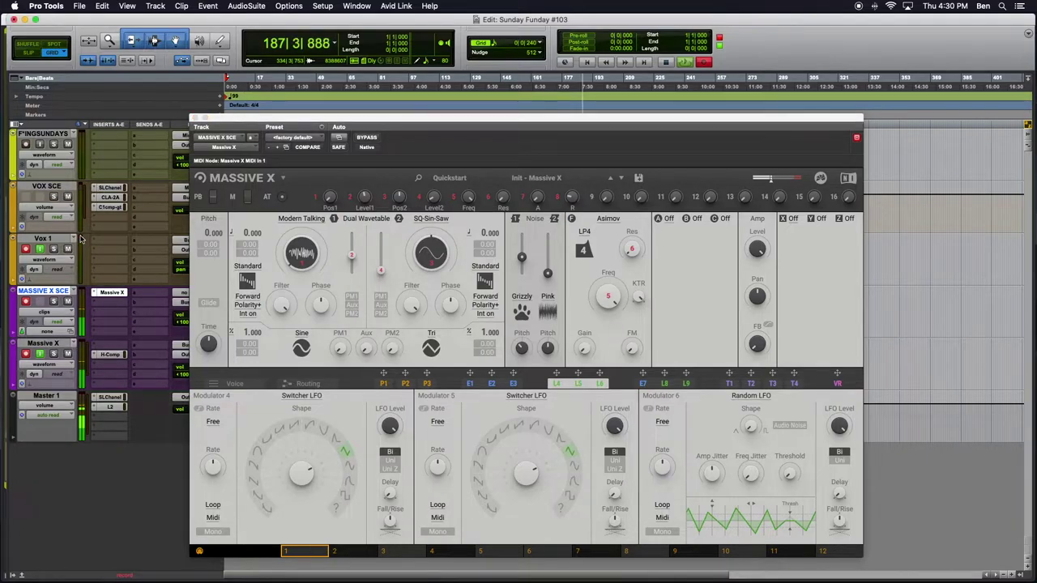
left_click(771, 185)
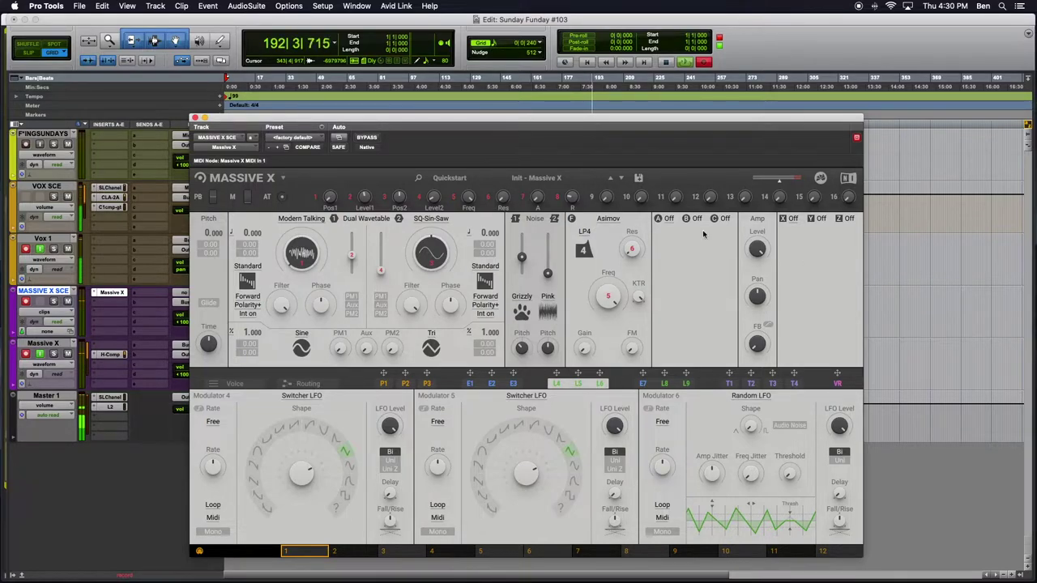
Step: Audition Bit Crusher in insert slot A and replace it with Freq Shifter
left_click(666, 219)
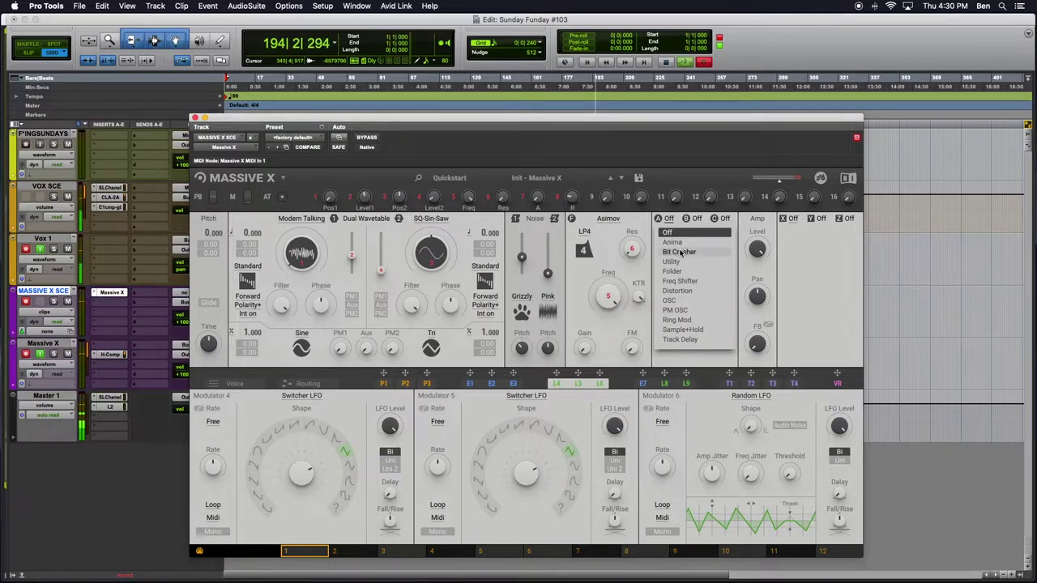
left_click(681, 252)
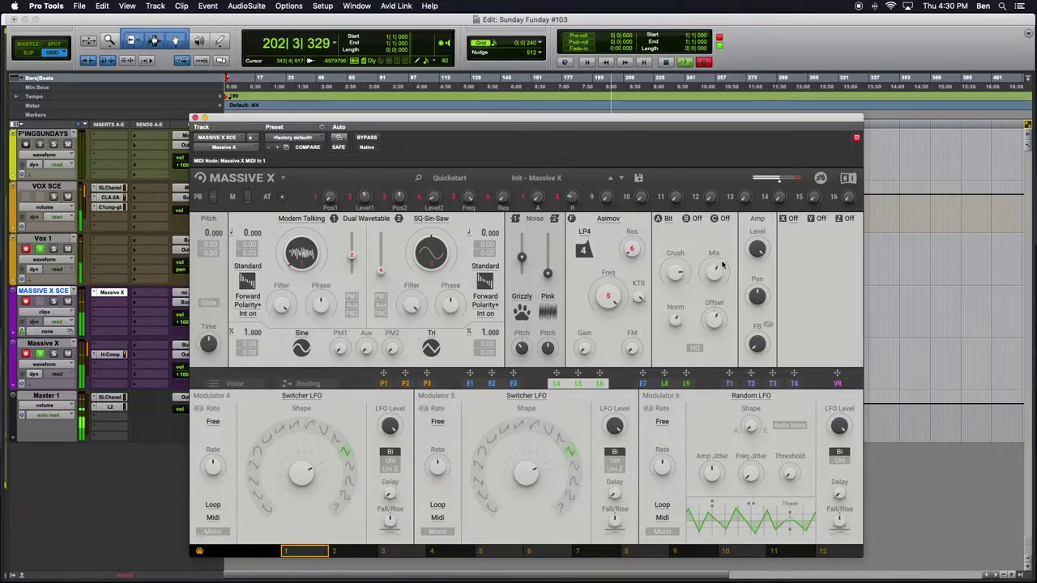
left_click(664, 219)
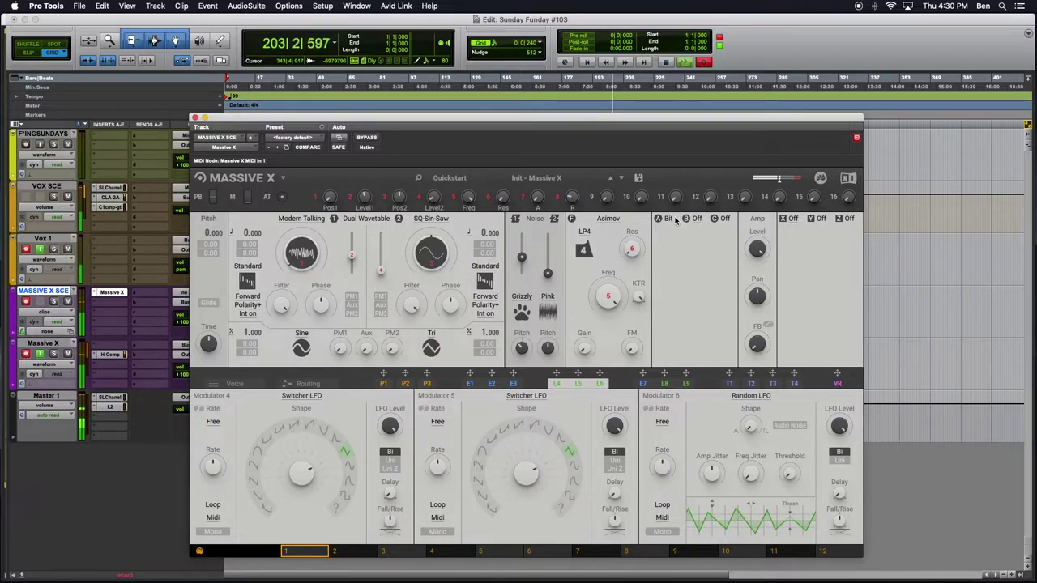
left_click(665, 219)
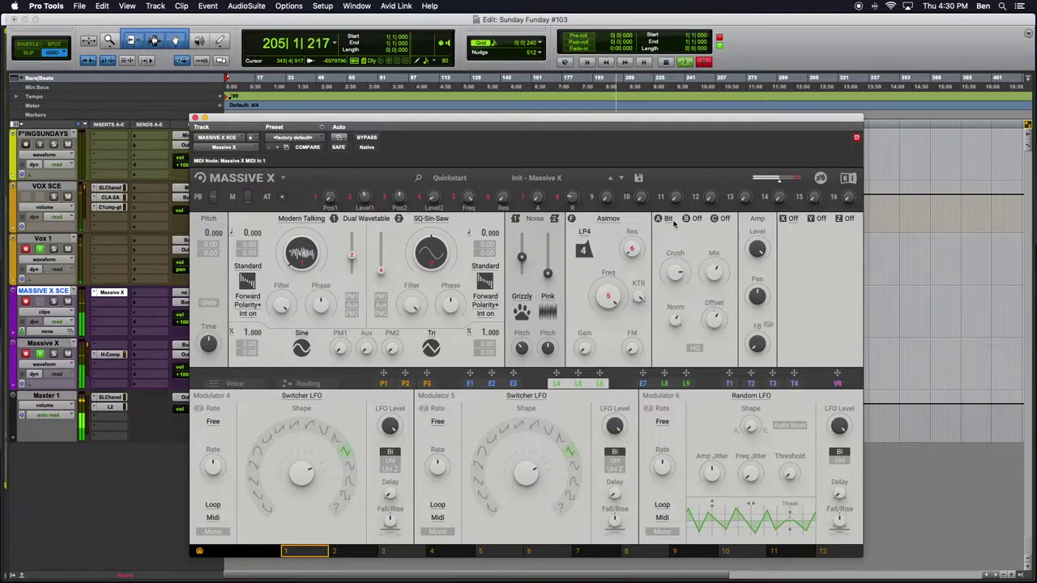
left_click(667, 219)
left_click(676, 281)
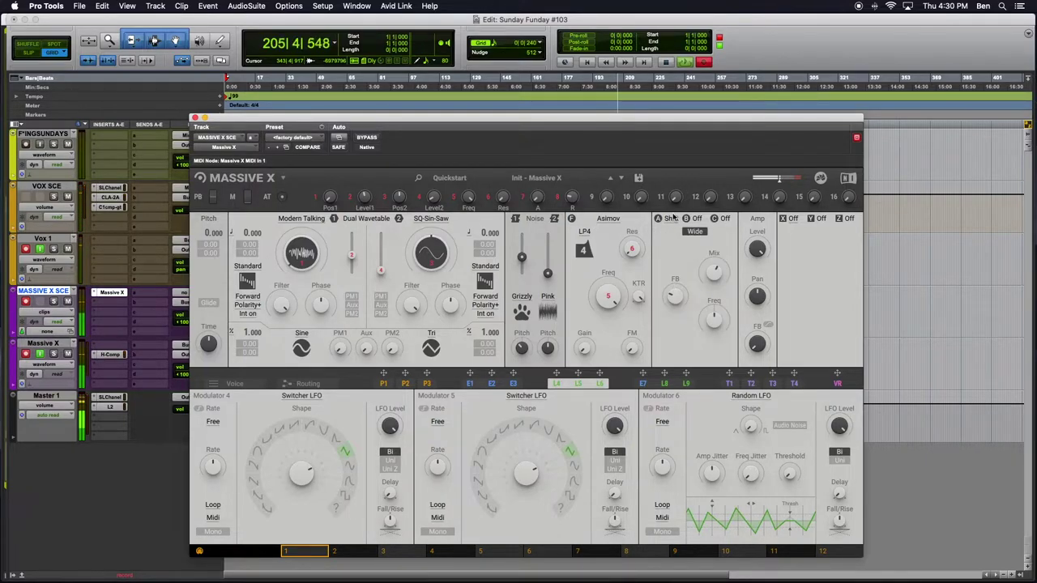
Step: Load Distortion in insert slot A and audition its distortion types, ending on Rectify
left_click(667, 219)
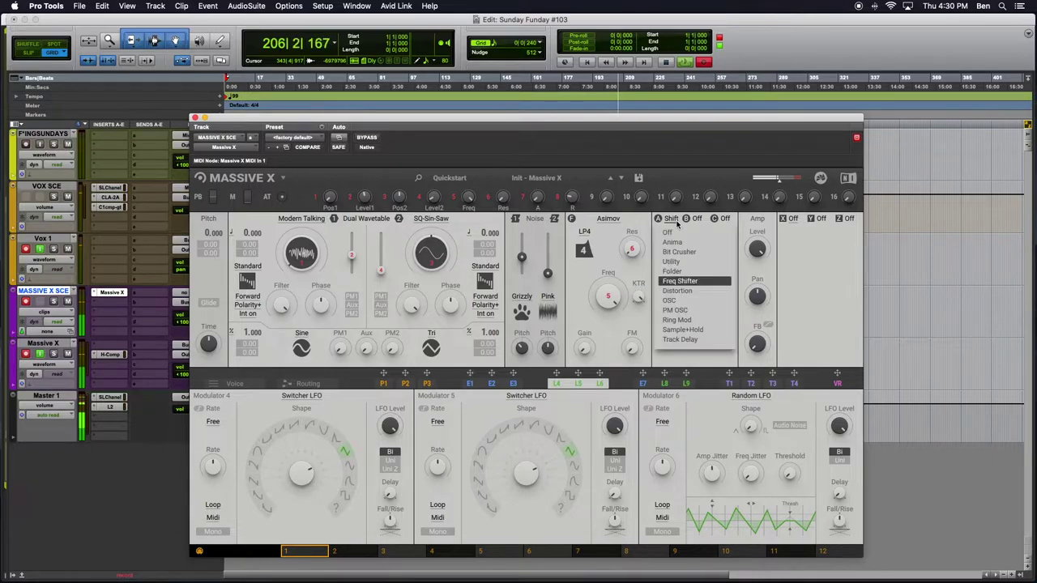
left_click(678, 290)
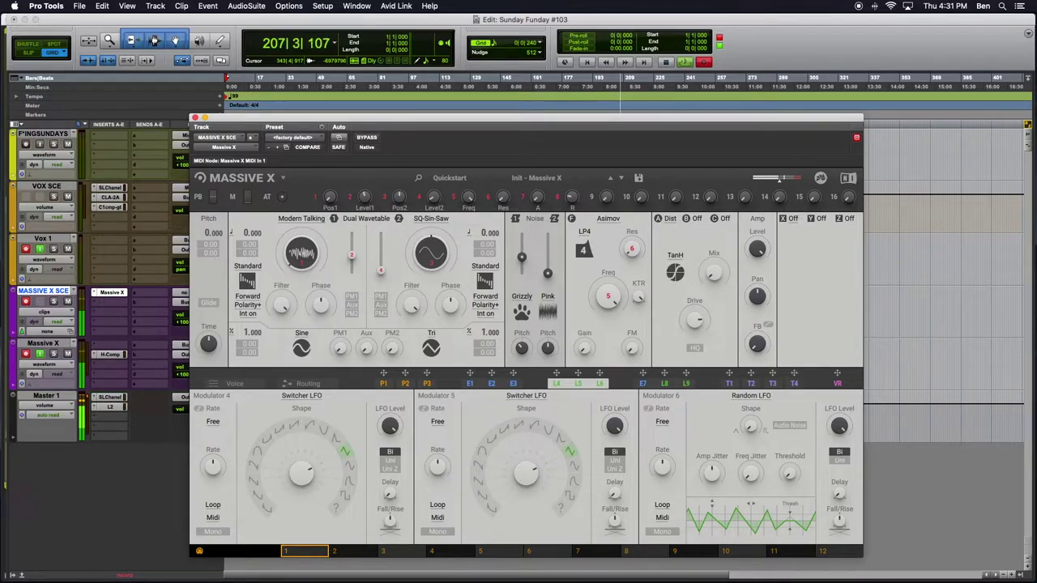
left_click(676, 257)
left_click(666, 298)
left_click(674, 257)
left_click(661, 279)
left_click(675, 257)
left_click(663, 309)
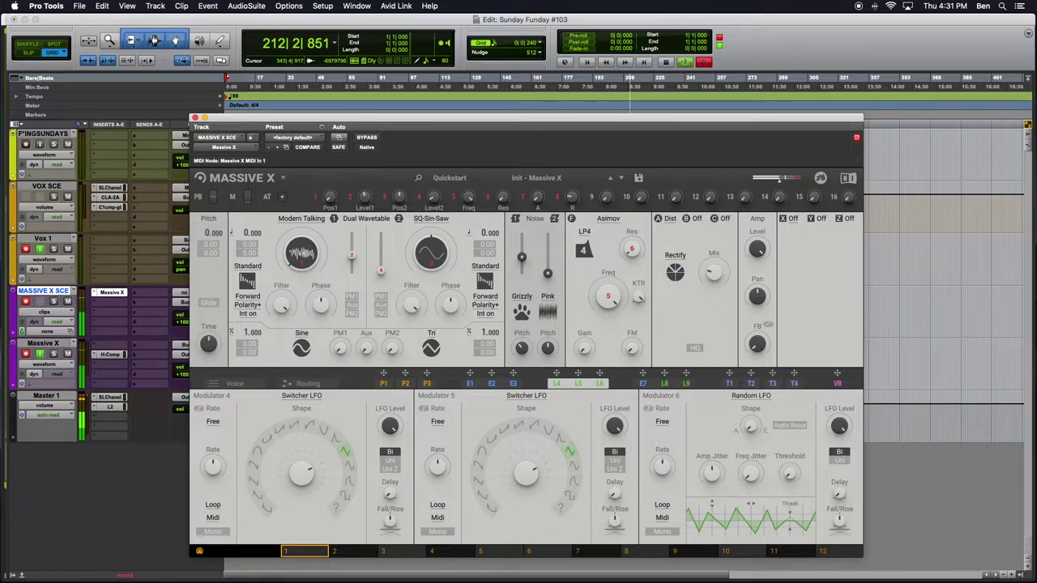
Step: Load Anima in insert slot A and experiment with its feedback polarity and Pitch
left_click(661, 220)
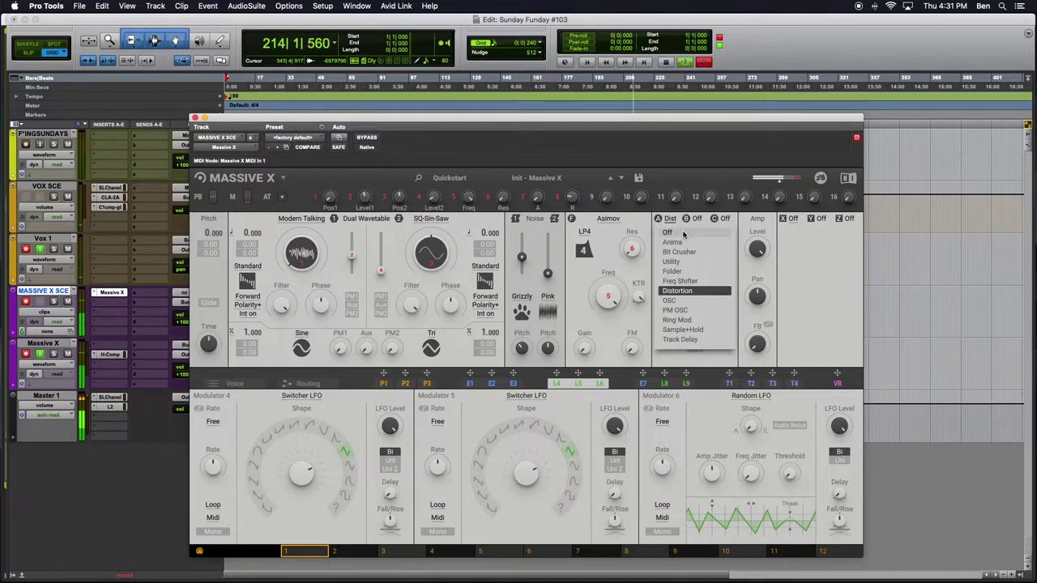
left_click(672, 233)
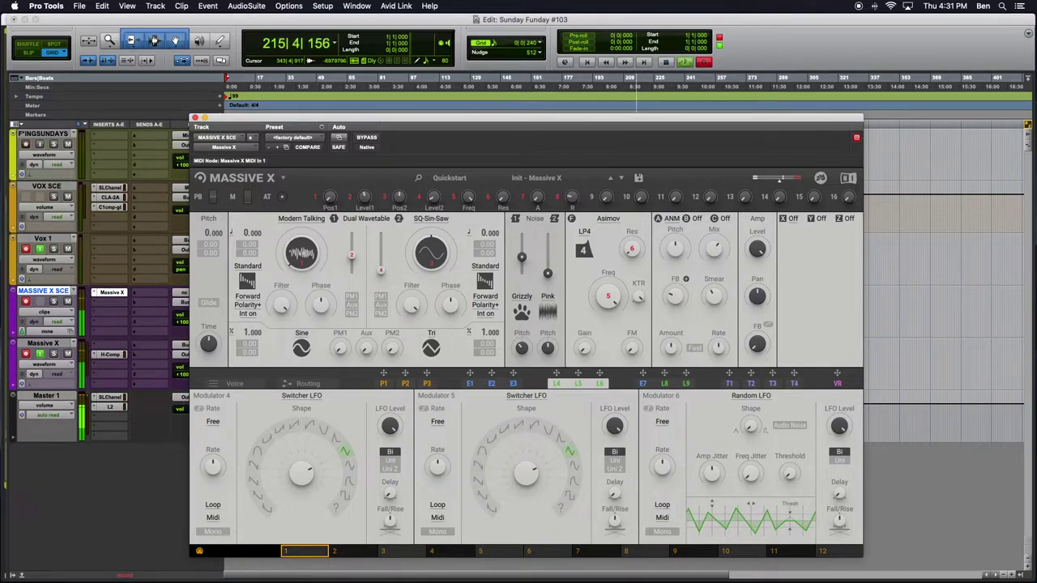
left_click(685, 280)
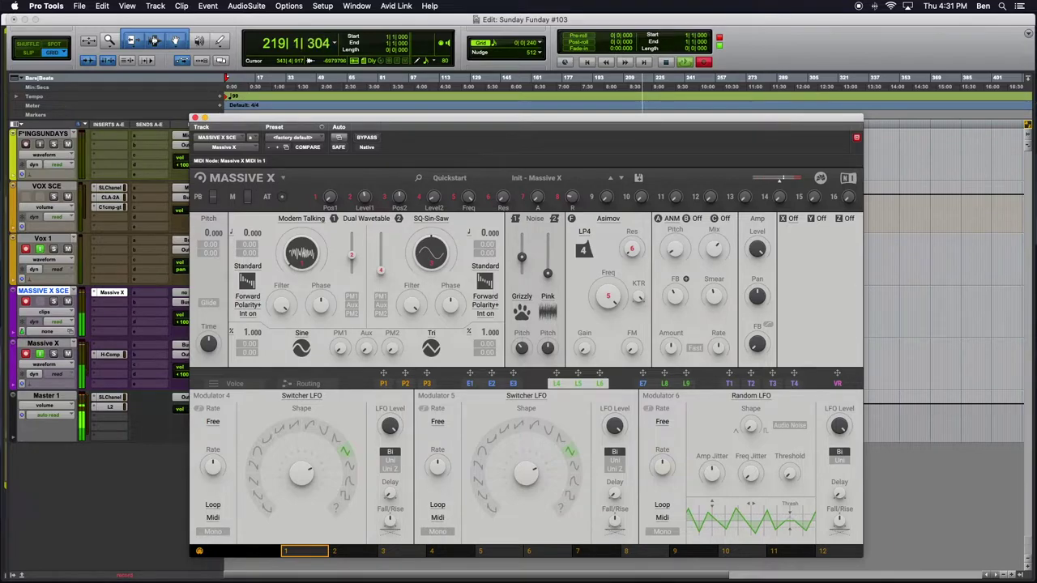
Step: Load Folder in insert slot A and set the slot to Off to compare the sound
left_click(670, 224)
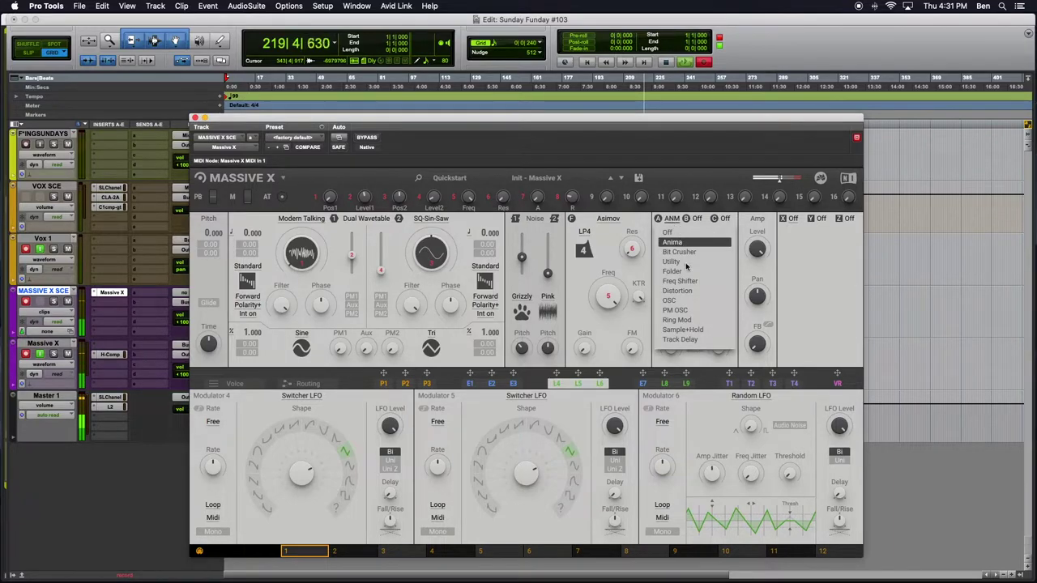
left_click(712, 265)
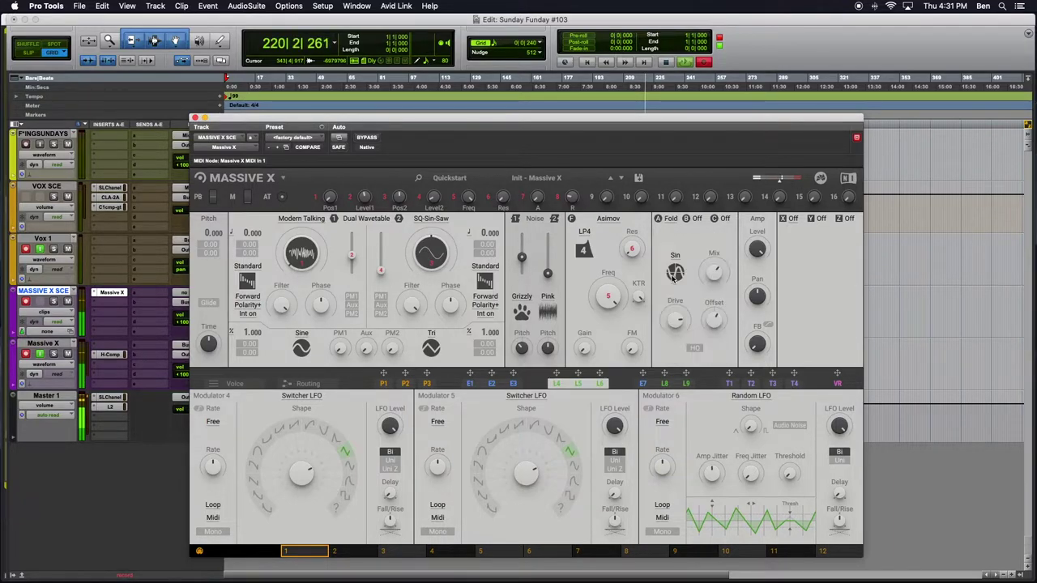
left_click(670, 219)
left_click(689, 233)
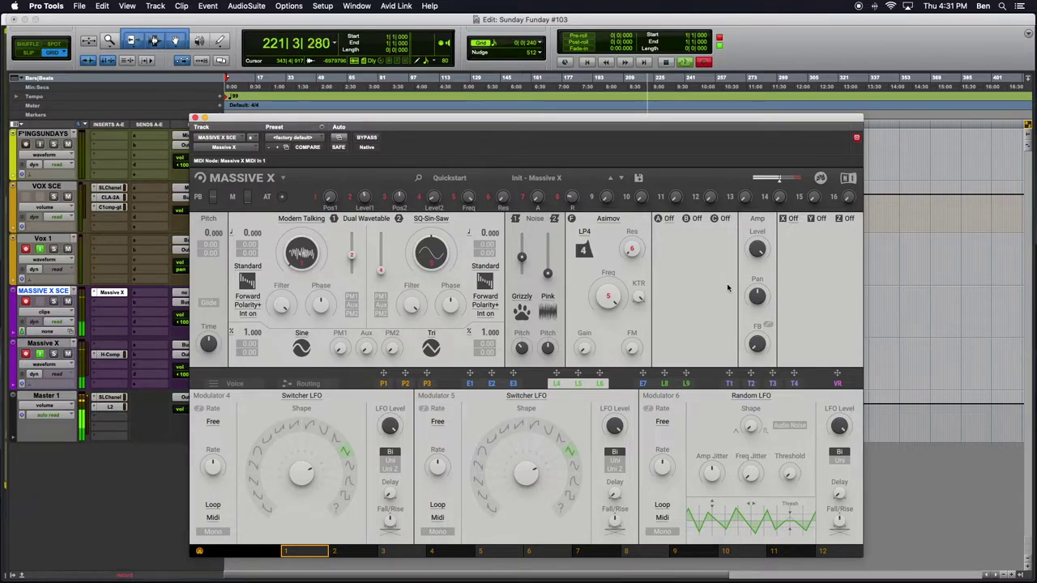
Step: Reload Folder in insert slot A and adjust its Mix, Drive and Offset
left_click(669, 219)
left_click(705, 267)
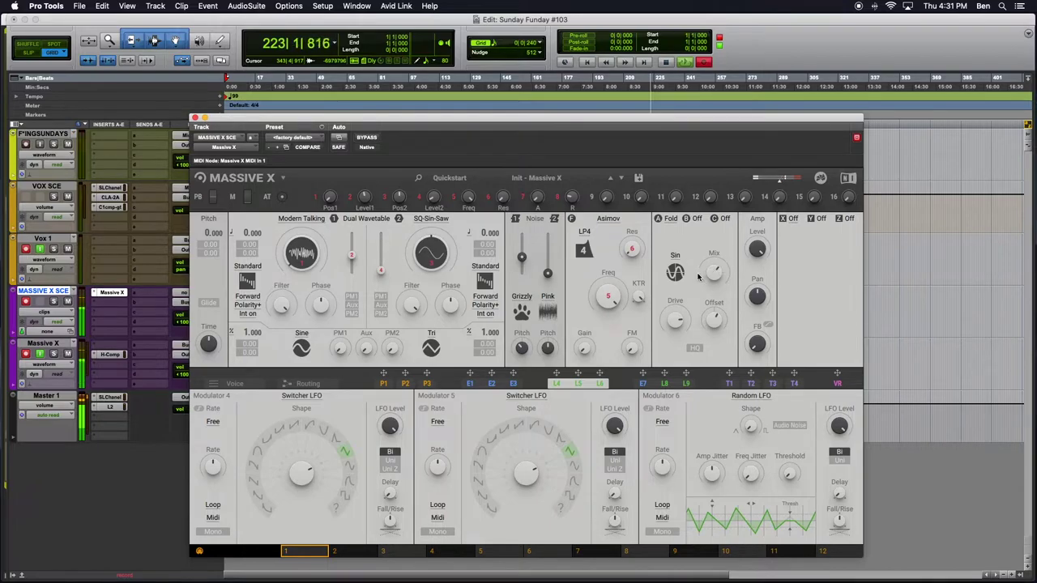
left_click_drag(712, 274, 724, 320)
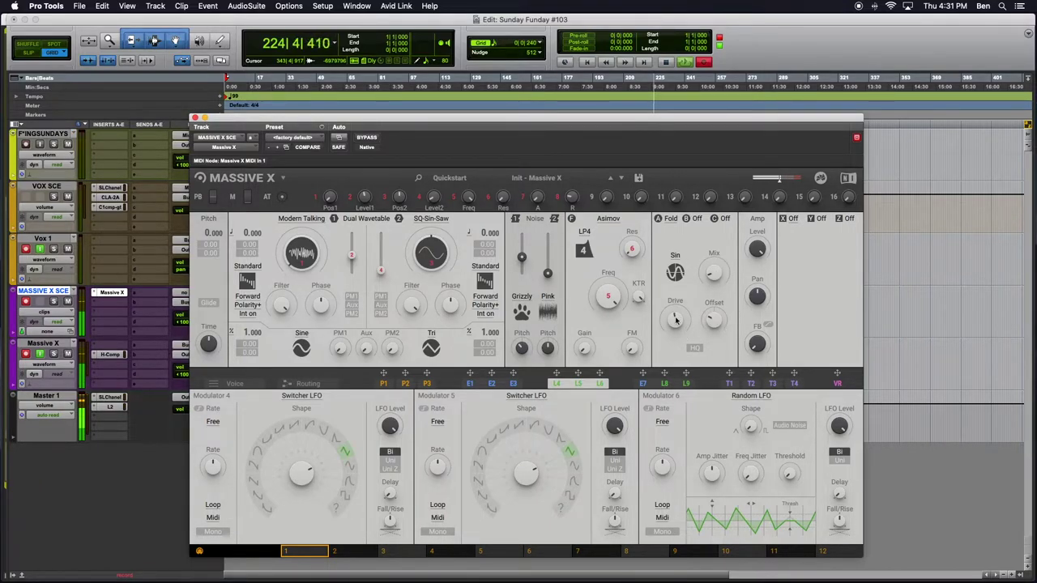
Step: Load OSC in insert slot A, audition its Pulse waveform and settle on Sine
left_click(670, 219)
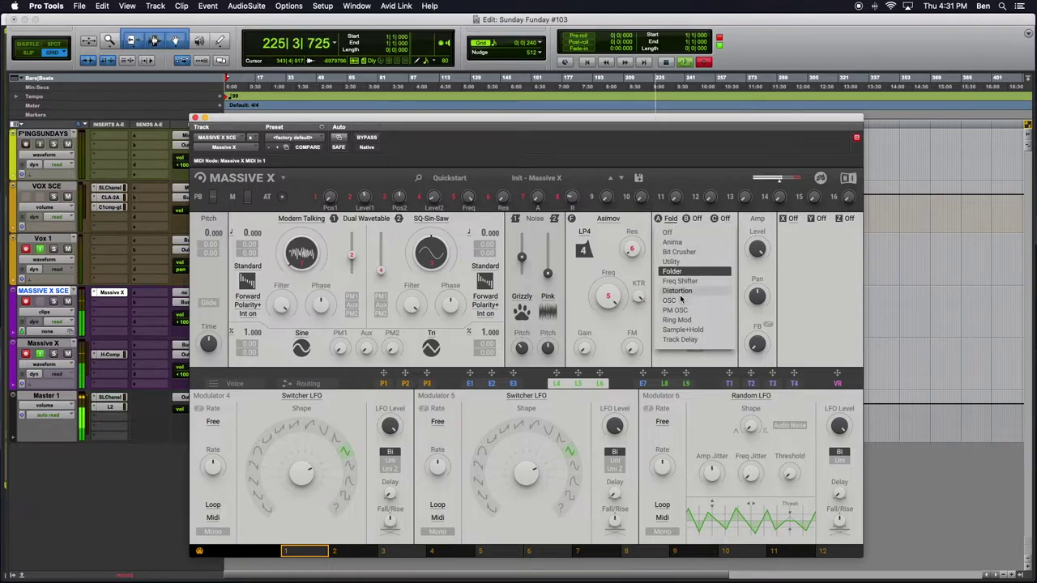
left_click(679, 301)
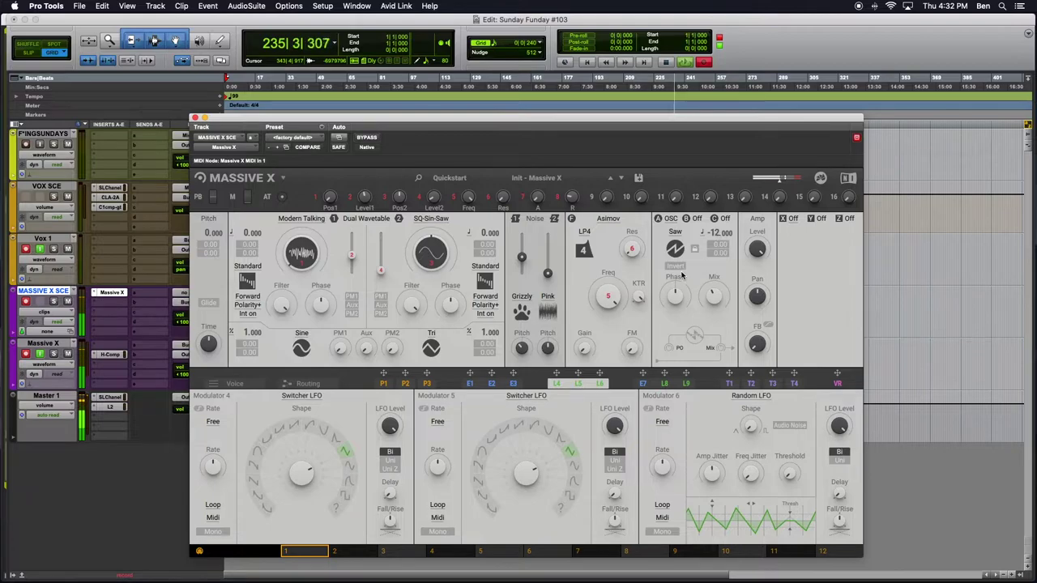
left_click(677, 235)
left_click(663, 265)
left_click(677, 233)
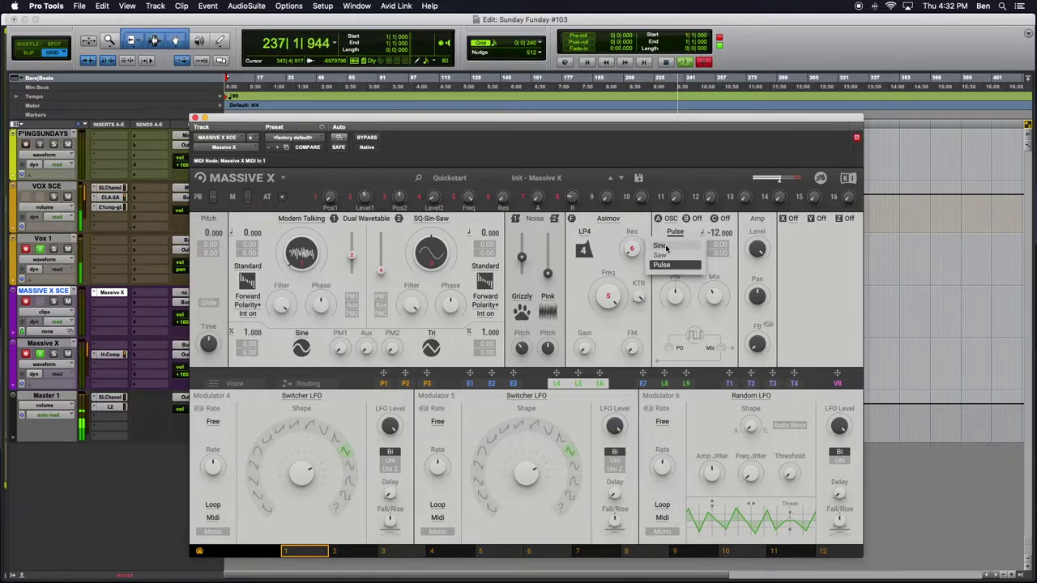
left_click(662, 246)
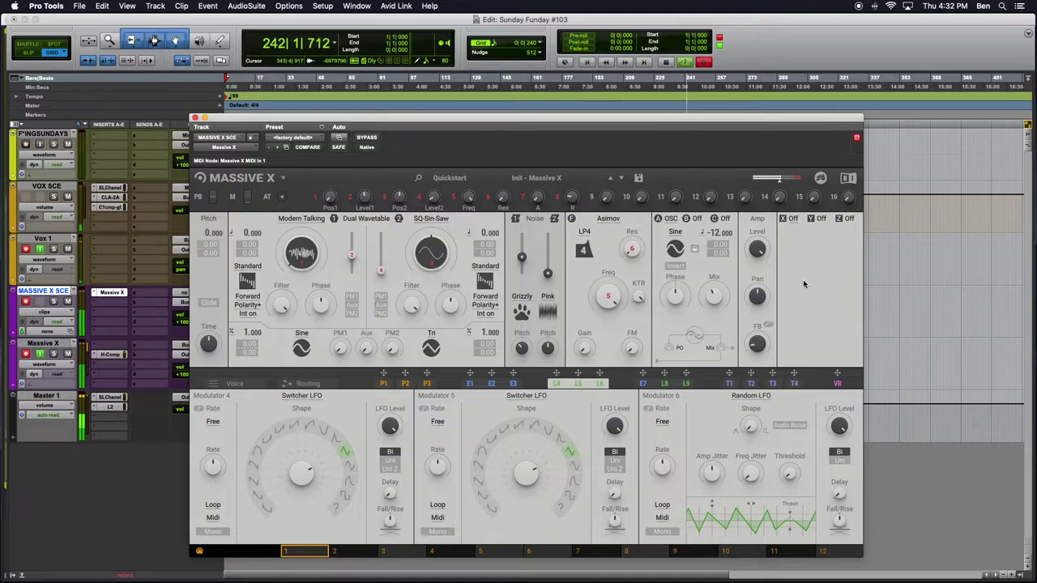
Step: Review the effects available for slot X and load Reverb there
left_click(792, 220)
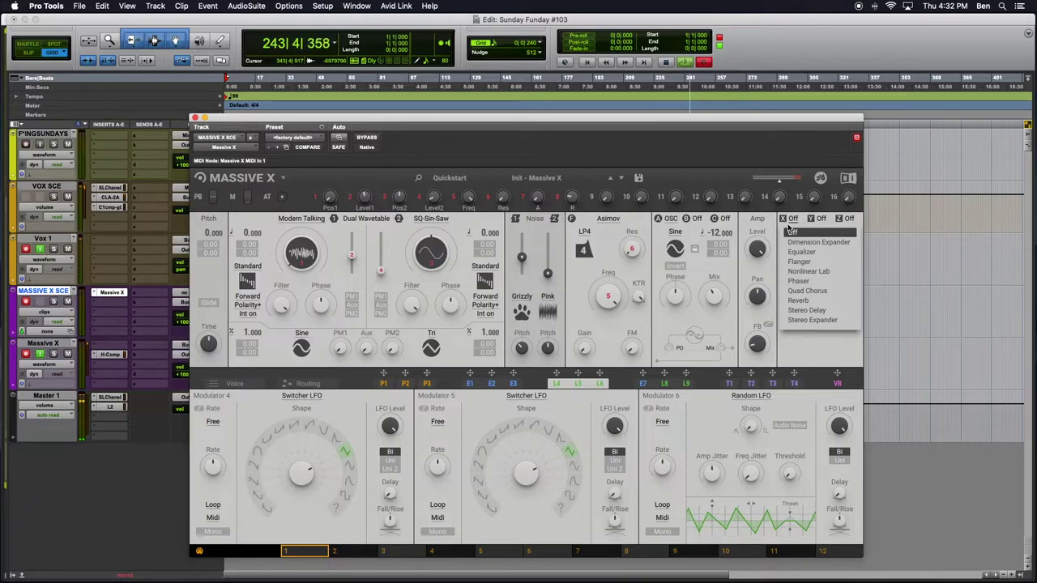
left_click(793, 232)
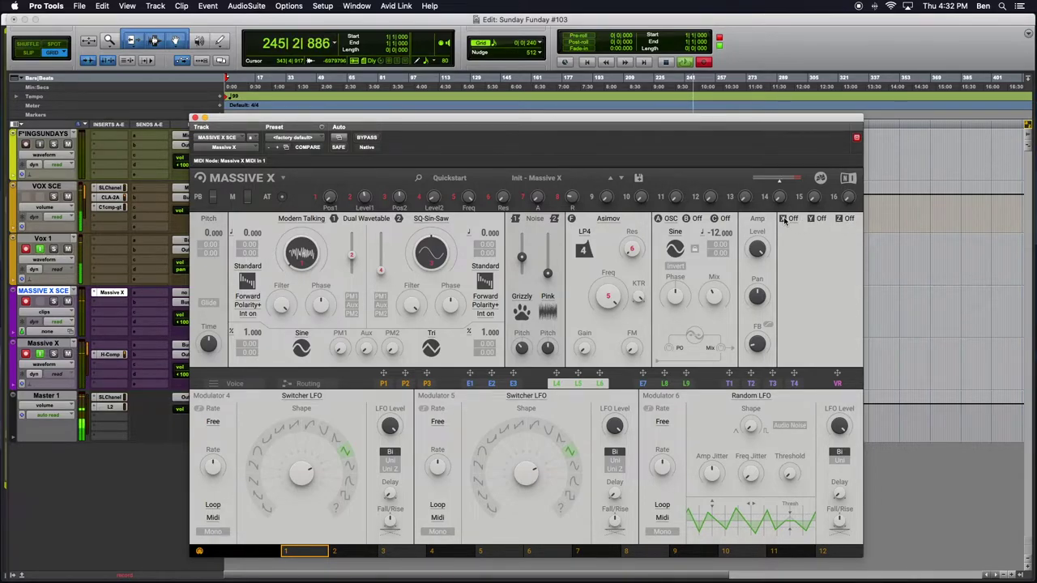
left_click(790, 220)
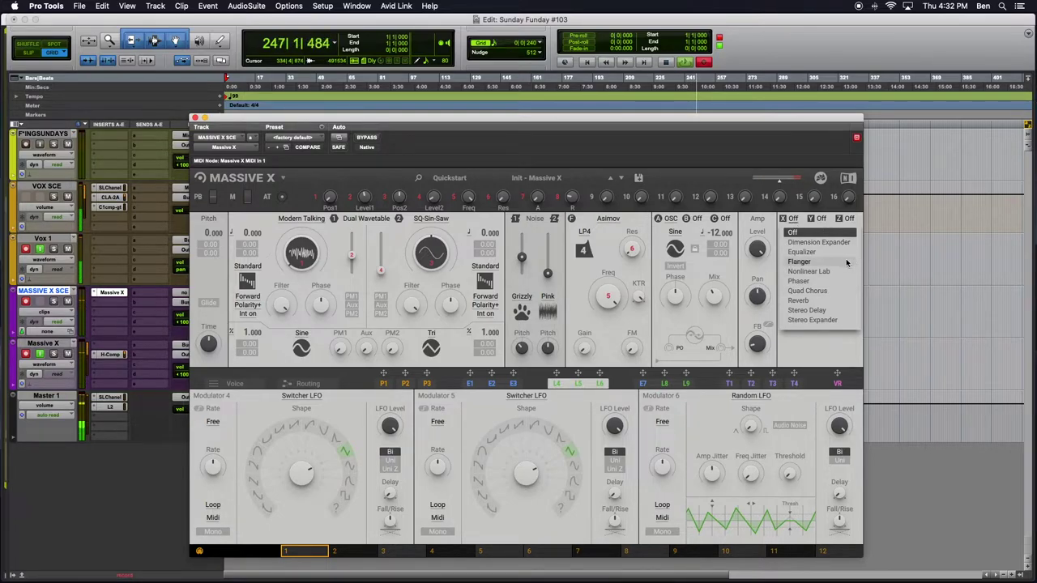
left_click(799, 301)
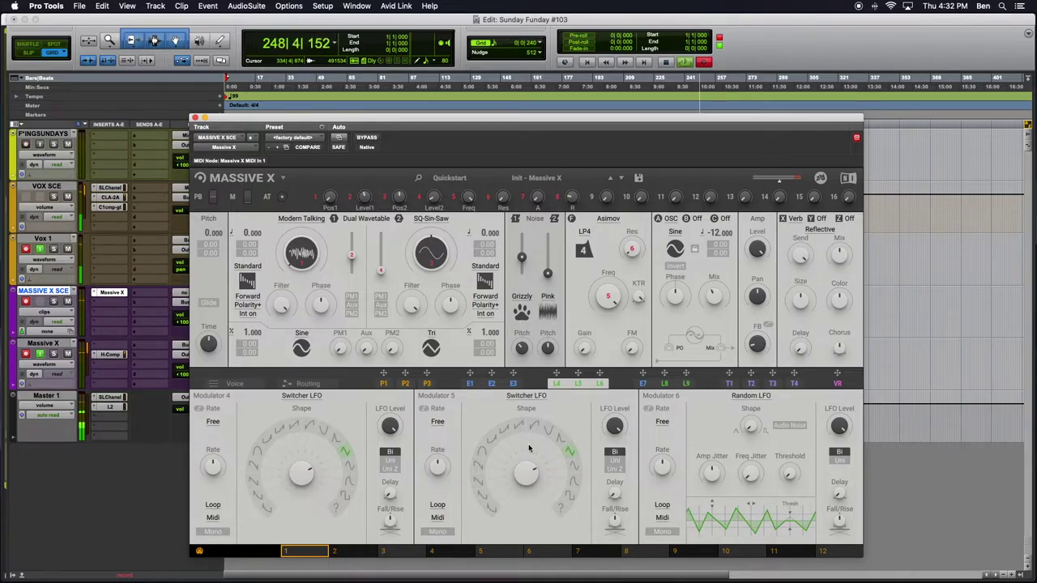
Step: Show the Routing page, nudge module B in the signal chain, and try another X/Y/Z effect order before restoring the serial one
left_click(286, 384)
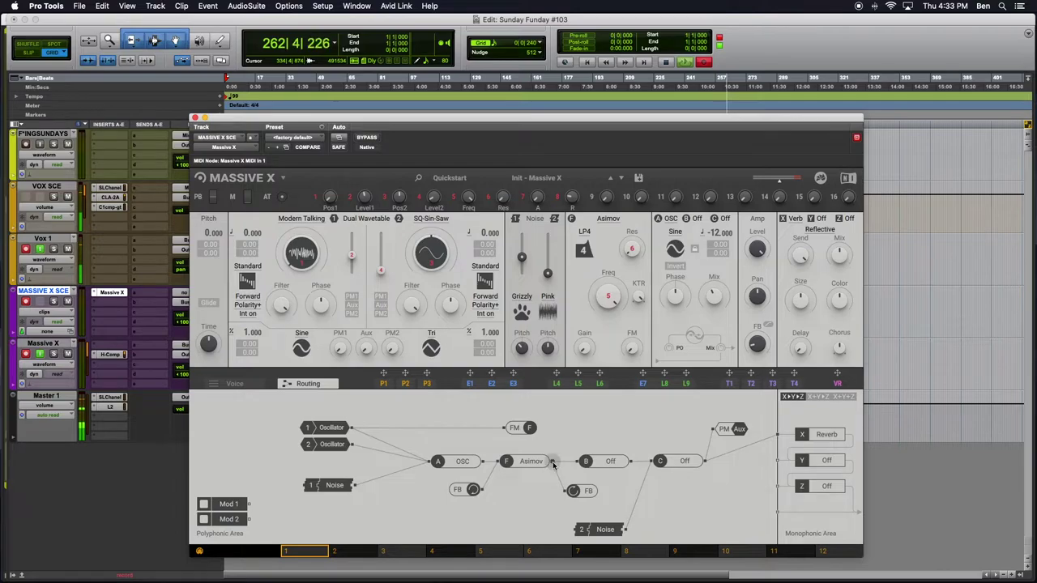
mouse_move(607, 462)
left_mouse_down()
mouse_move(609, 425)
mouse_move(608, 477)
mouse_move(608, 466)
left_mouse_up()
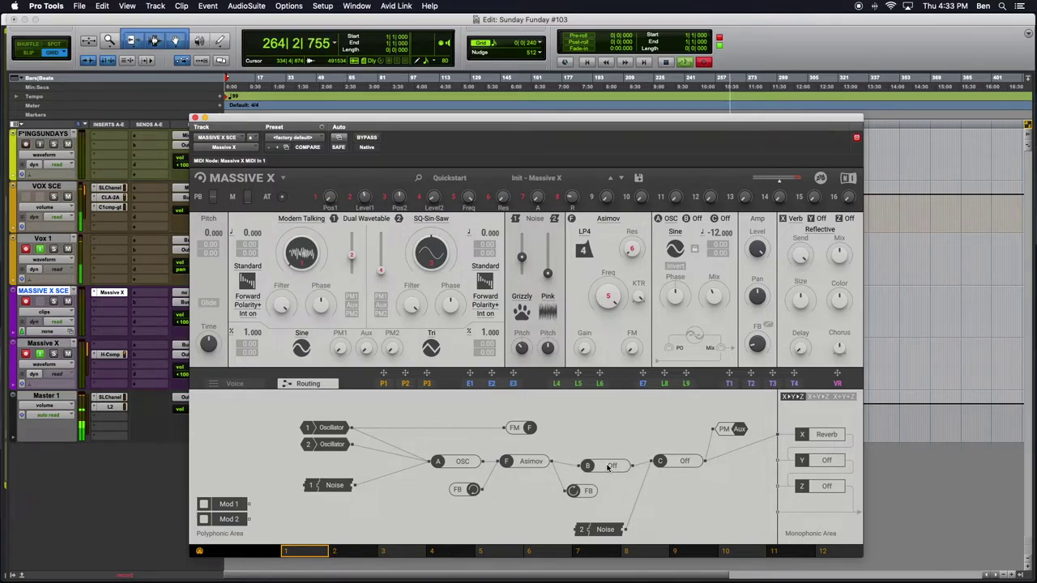
left_click(834, 398)
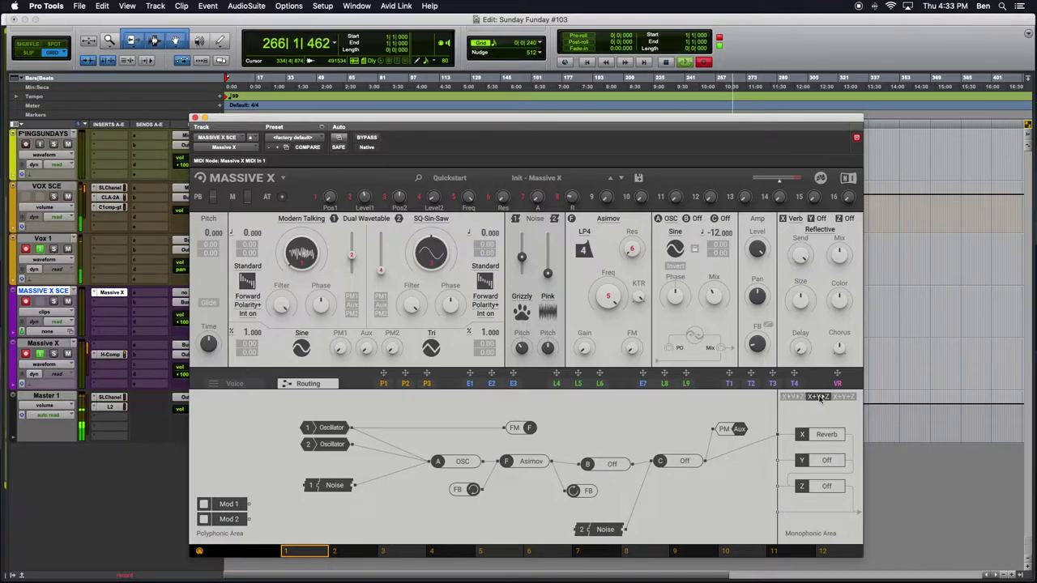
left_click(794, 398)
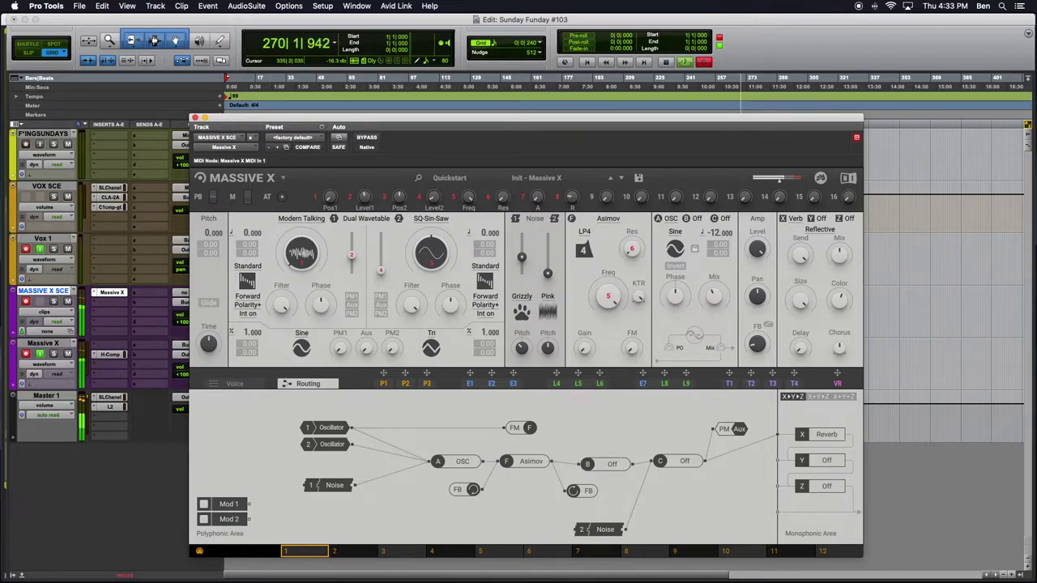
Step: Change the slot X reverb type to Large Hall and raise its Mix
left_click(819, 230)
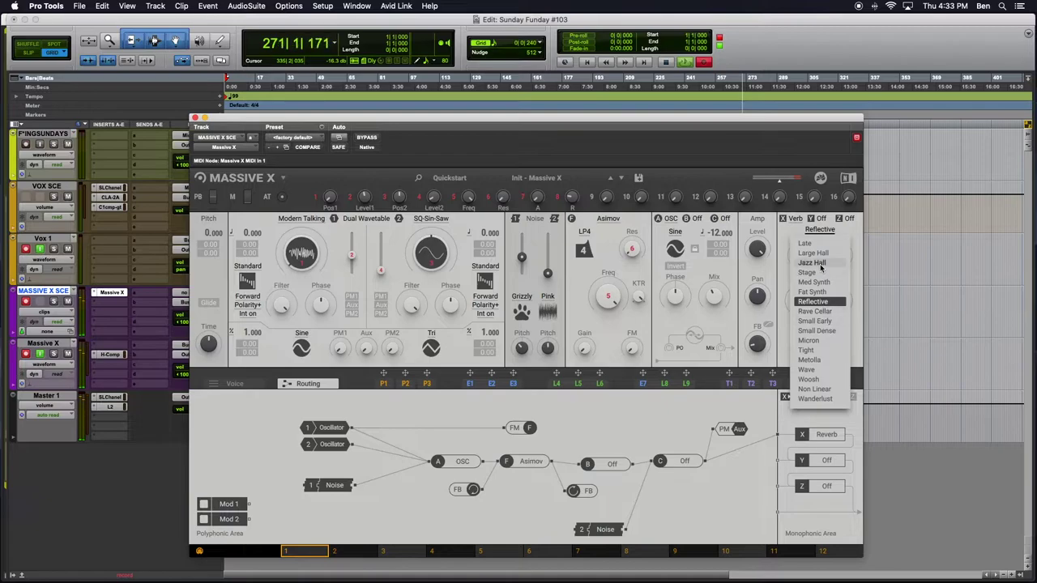
left_click(813, 253)
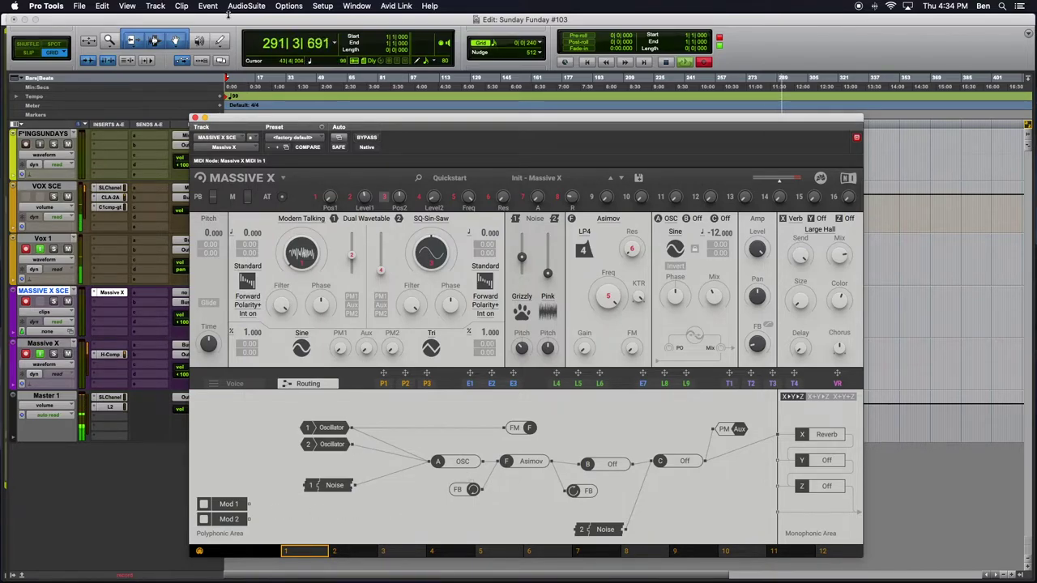
Step: Load the Init - Massive X Blank preset from the Quickstart presets and show its empty routing area
left_click(537, 177)
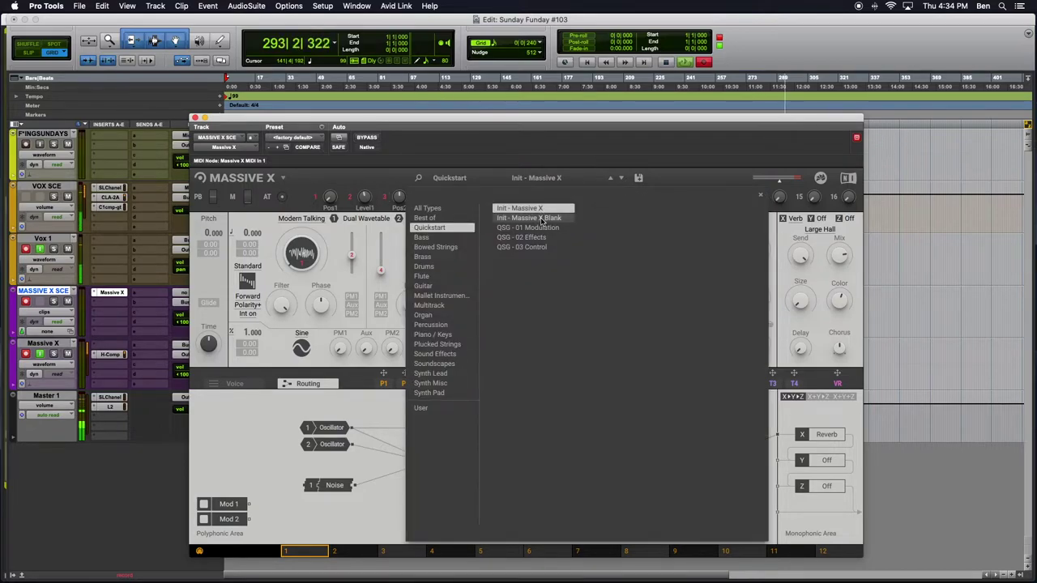
left_click(542, 219)
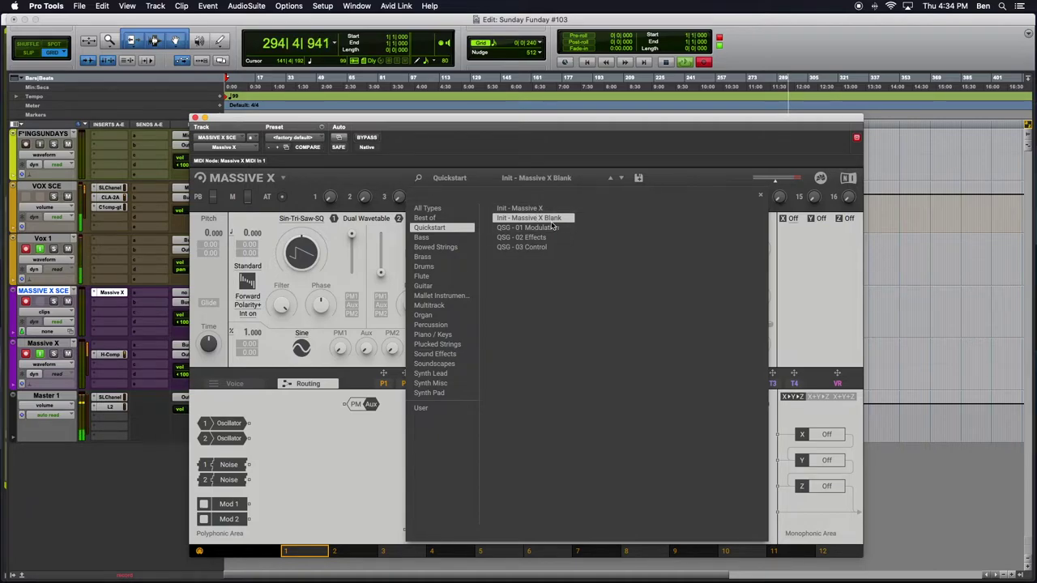
left_click(380, 500)
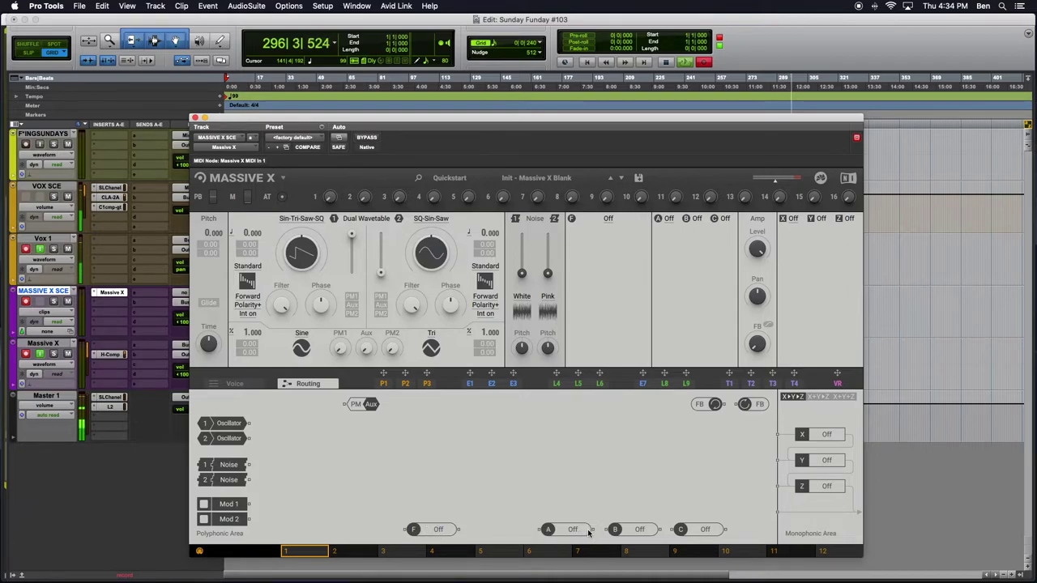
Step: Place module A in the open routing area, connect oscillators 1 and 2 to its input, and line both oscillators up beside it
left_click_drag(573, 530, 379, 454)
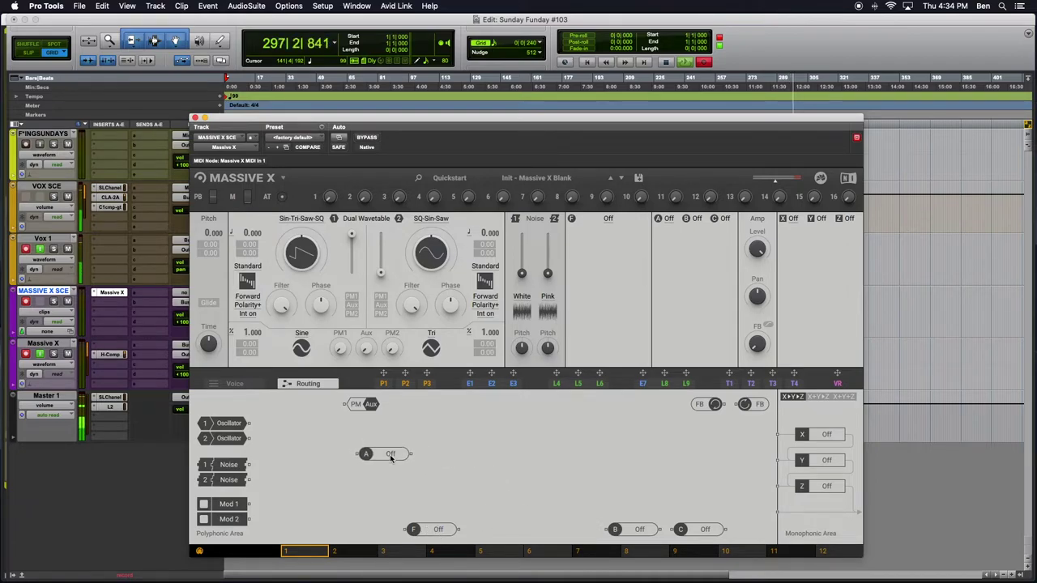
left_click_drag(250, 424, 357, 455)
left_click_drag(250, 438, 358, 455)
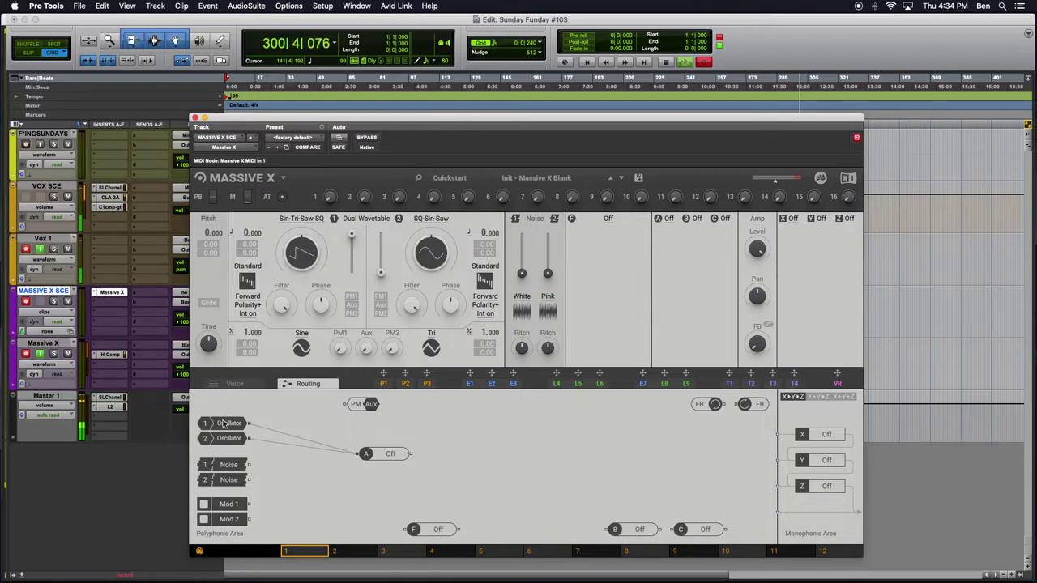
left_click_drag(226, 423, 309, 422)
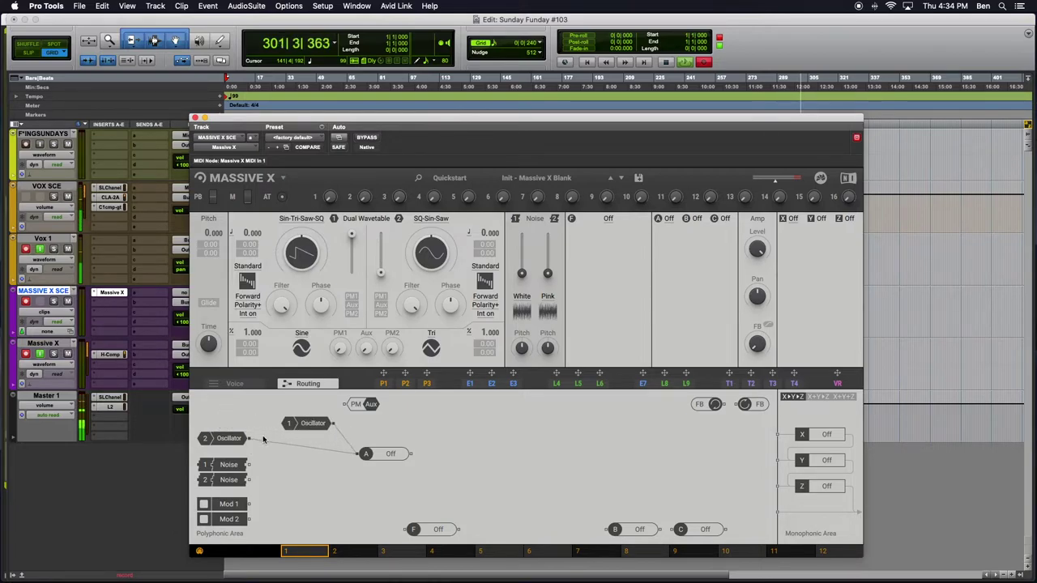
left_click_drag(225, 442, 309, 442)
Step: Connect Noise 1 to module A's input and remove all source connections going into module A
left_click_drag(224, 466, 358, 457)
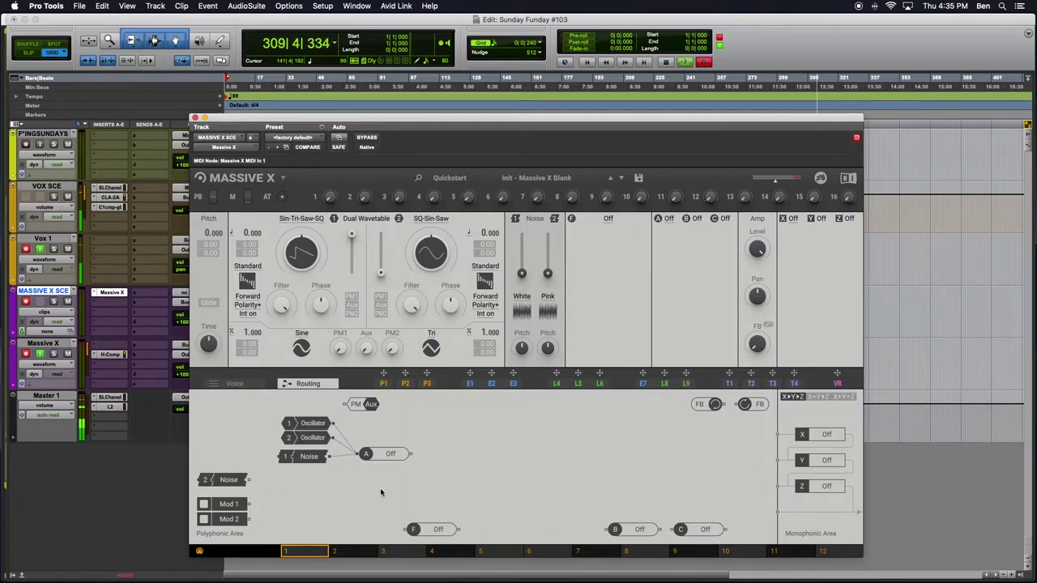
left_click(397, 457)
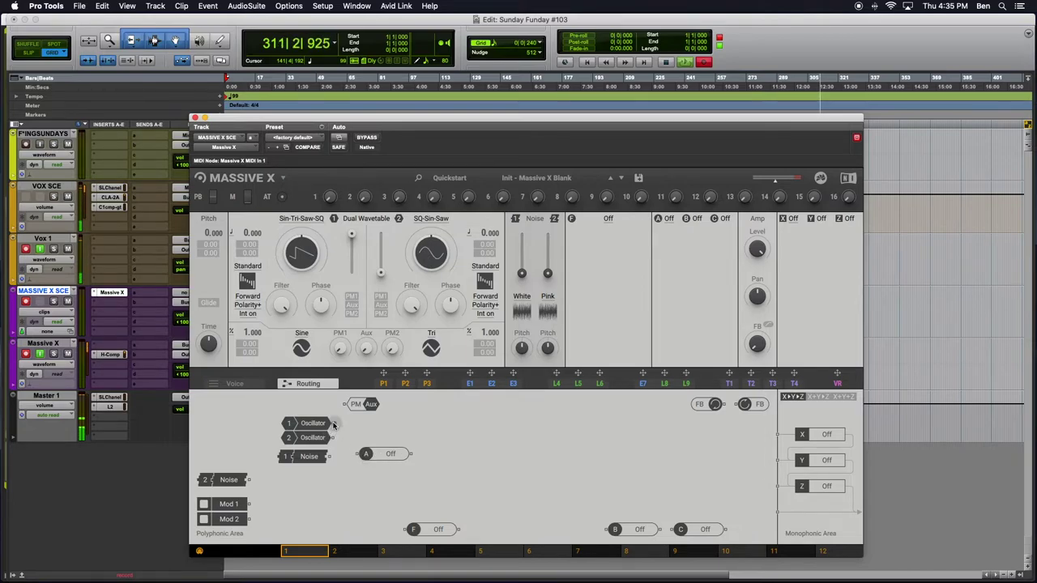
mouse_move(333, 424)
Step: Load the Init - Massive X preset from the Quickstart presets to restore the default routing
left_click(551, 177)
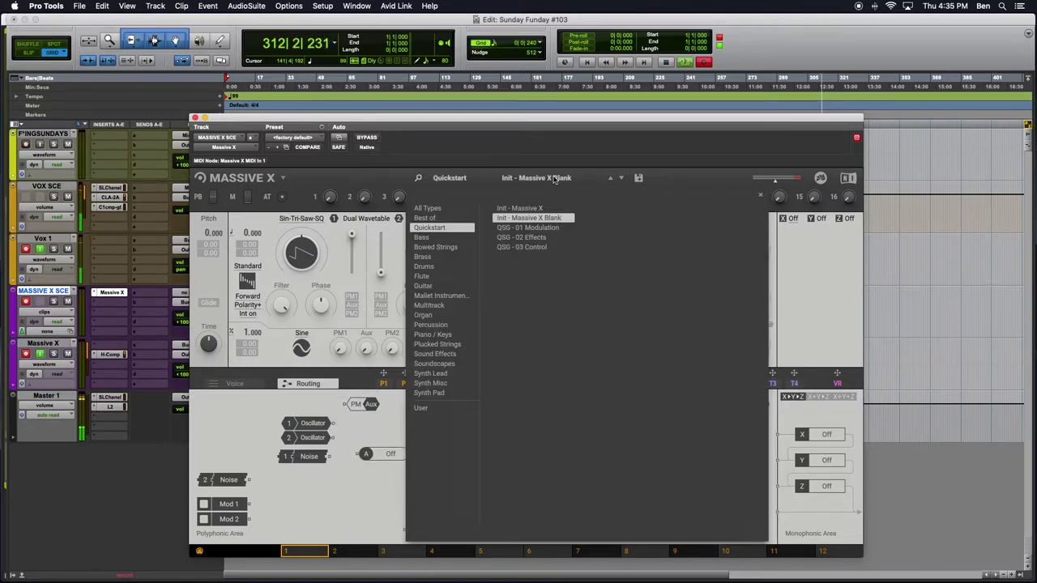
left_click(521, 210)
left_click(244, 438)
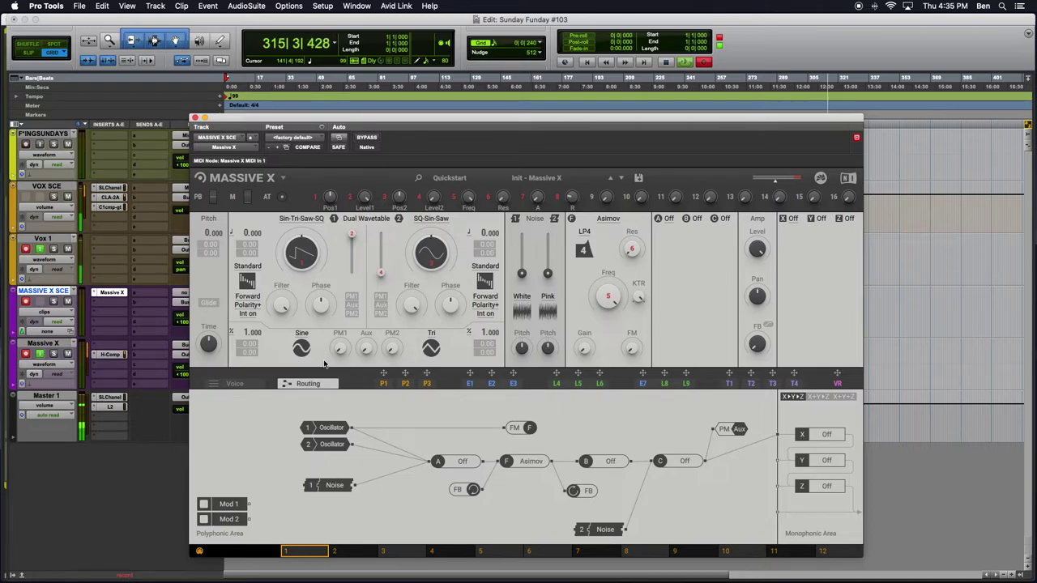
Step: Review the Voice page, the performers P1 to P3, and the envelopes E1 to E3
left_click(235, 384)
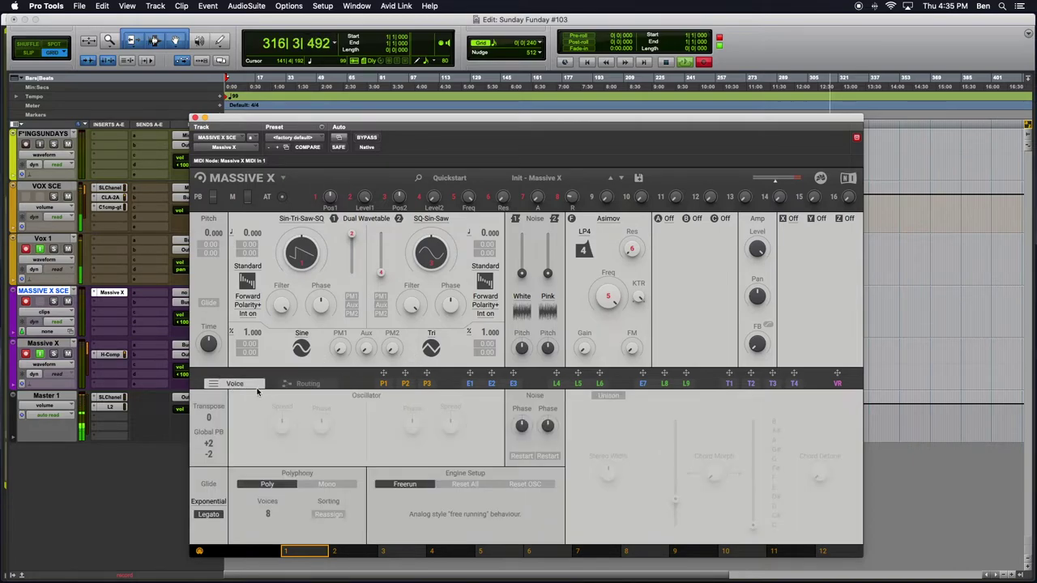
left_click(489, 384)
left_click(405, 384)
left_click(384, 384)
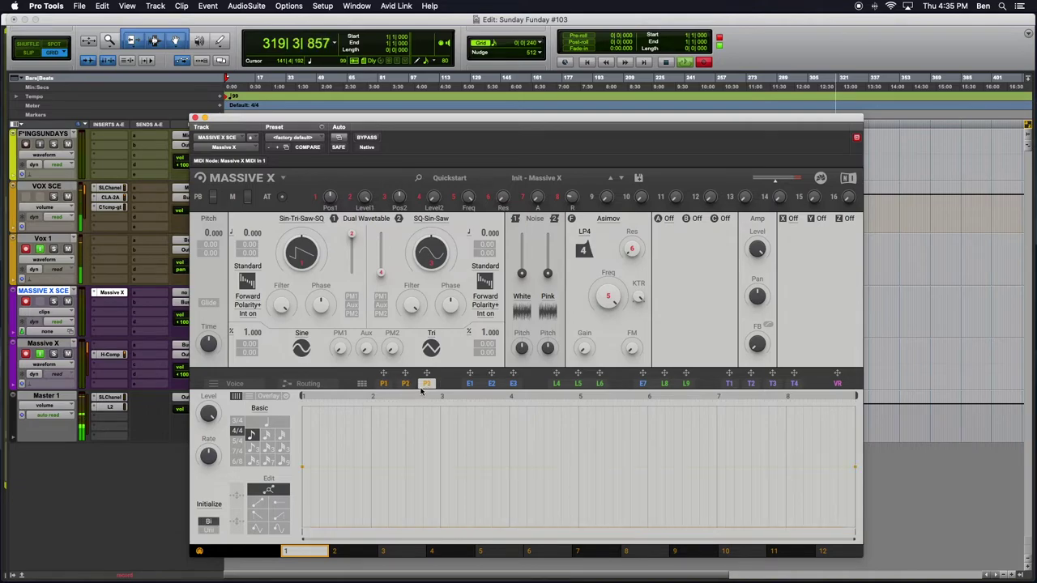
left_click(490, 385)
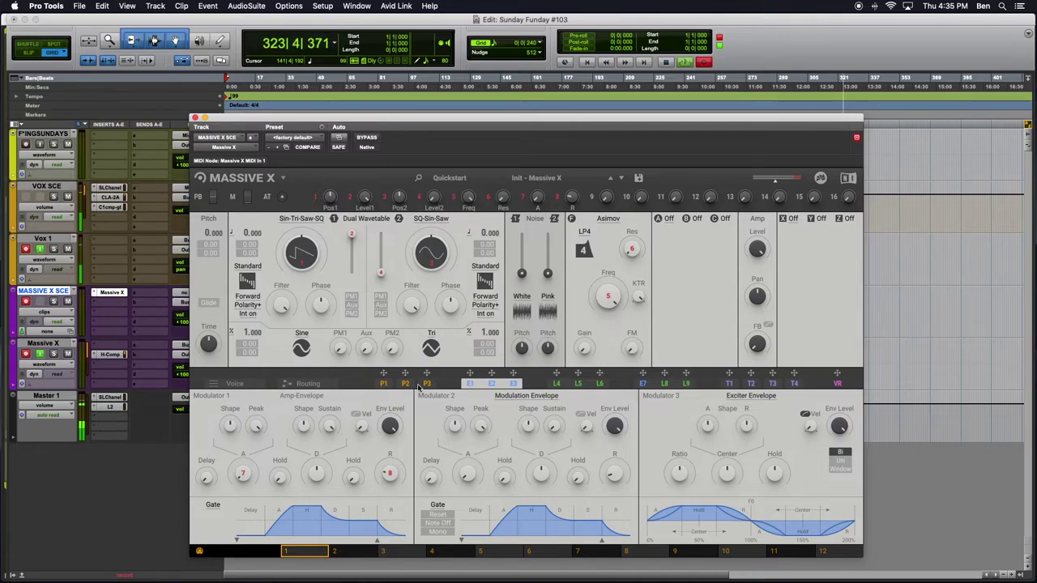
Step: Examine the Transpose and other Voice page settings, and look over the modulators E1 to E3 and E7, L8 and L9
left_click(212, 387)
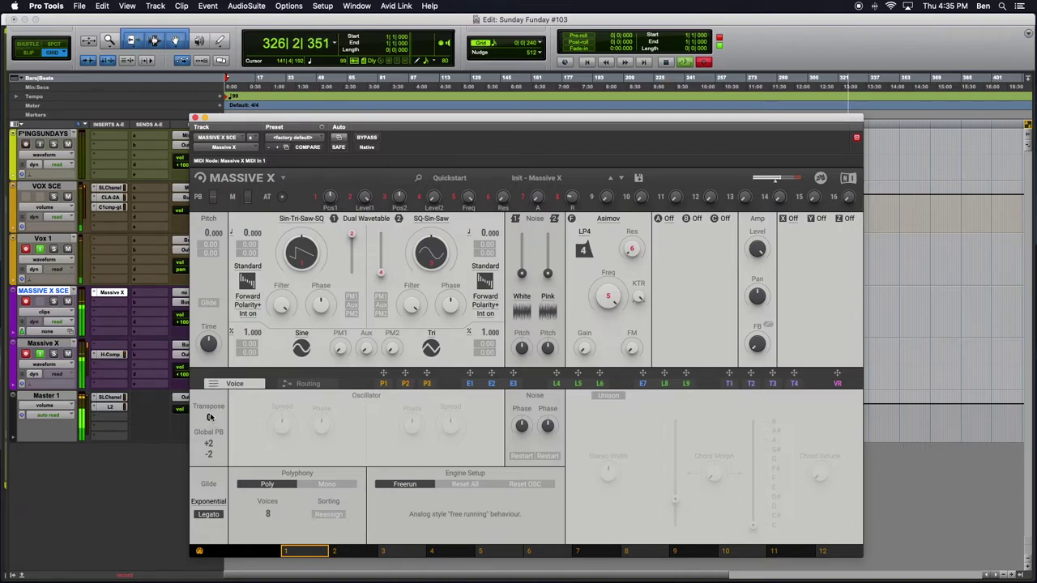
mouse_move(208, 417)
left_mouse_down()
mouse_move(208, 401)
mouse_move(208, 437)
mouse_move(209, 416)
left_mouse_up()
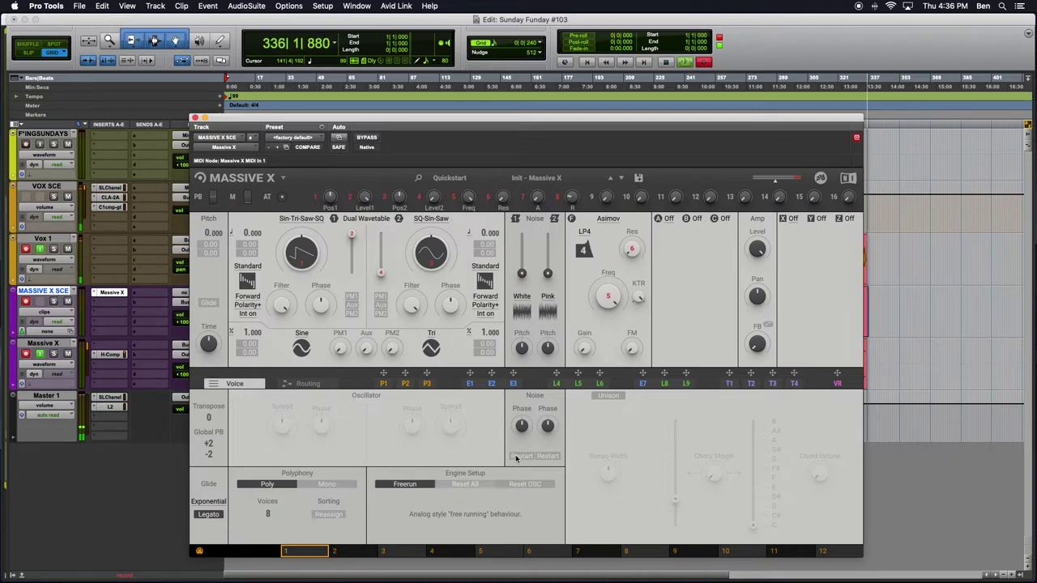
left_click(514, 378)
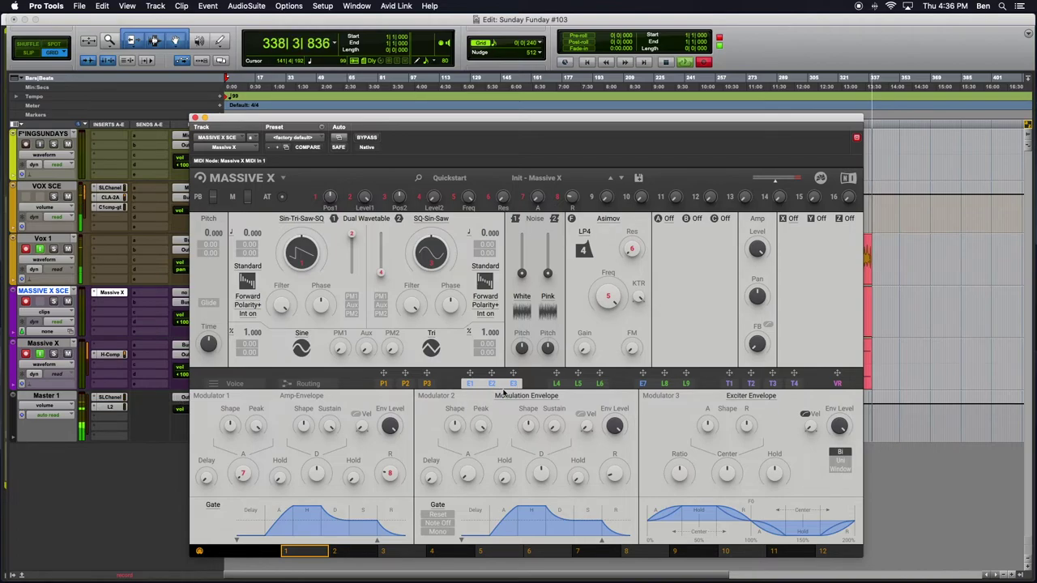
left_click(652, 385)
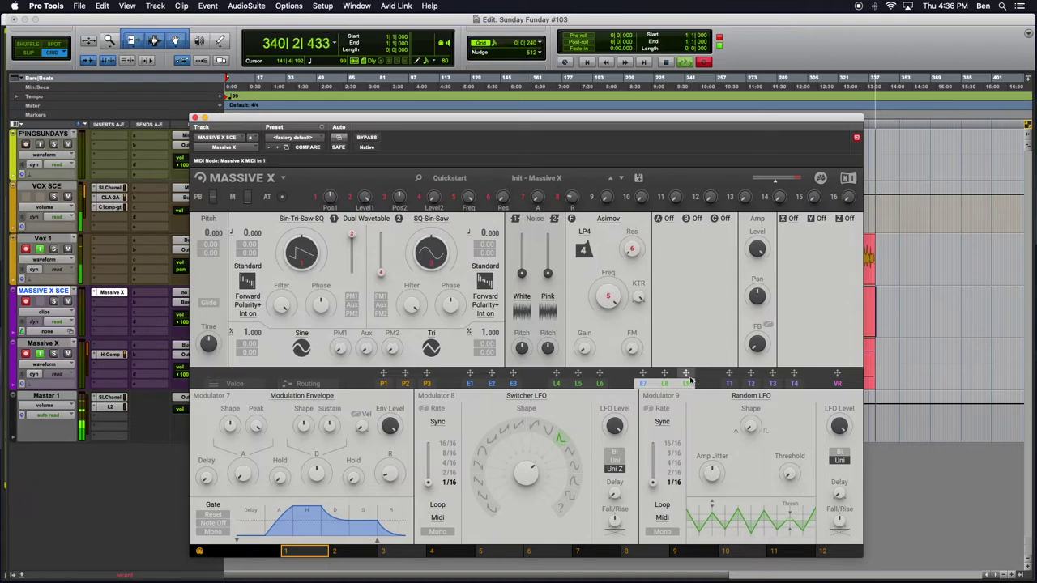
Step: Assign envelope E1 to modulate the Asimov filter's Freq and check Modulator 1's Gate setting
left_click(488, 386)
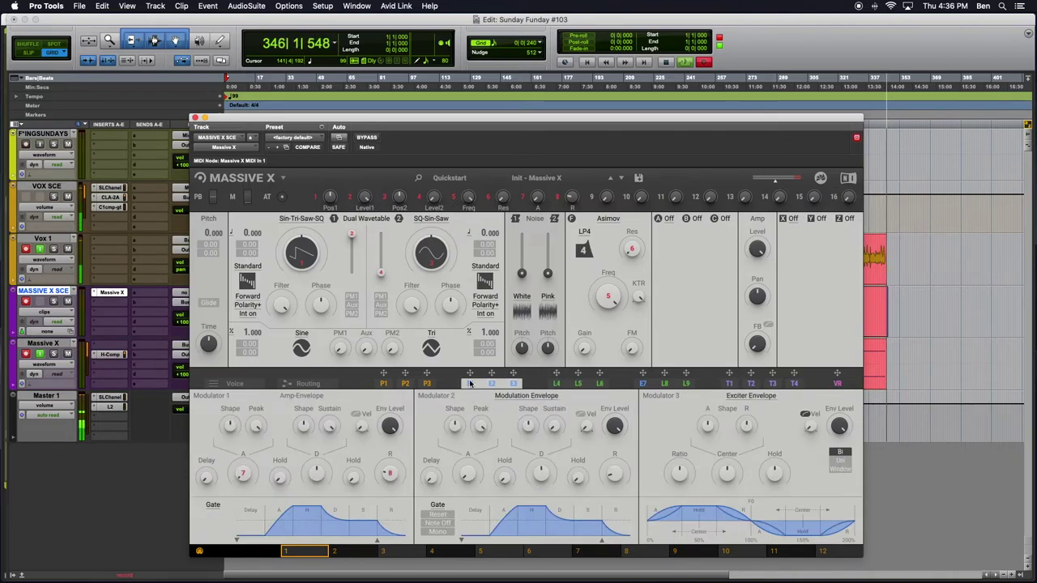
left_click_drag(470, 376, 615, 304)
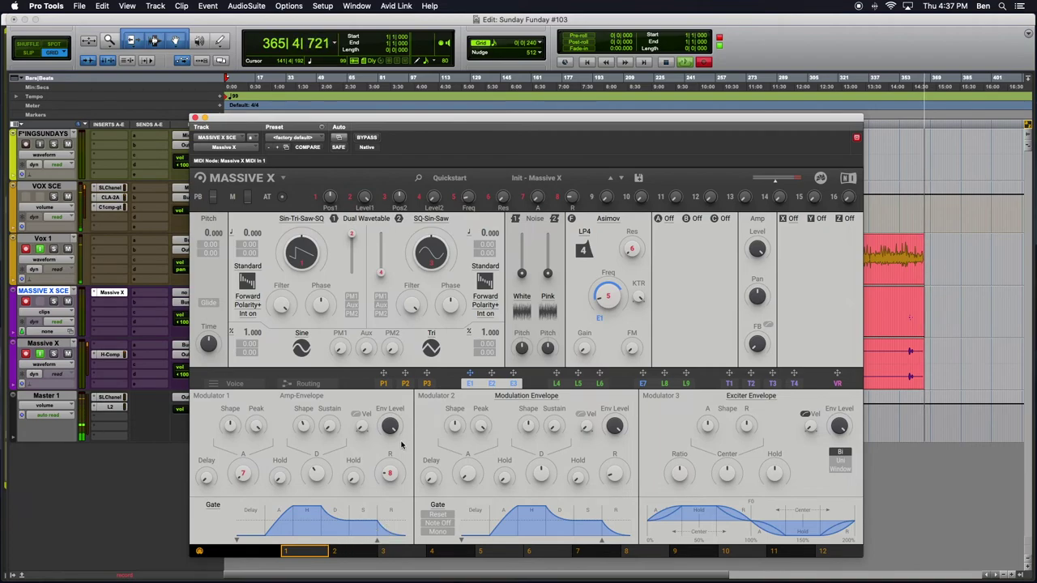
left_click(211, 506)
left_click(209, 509)
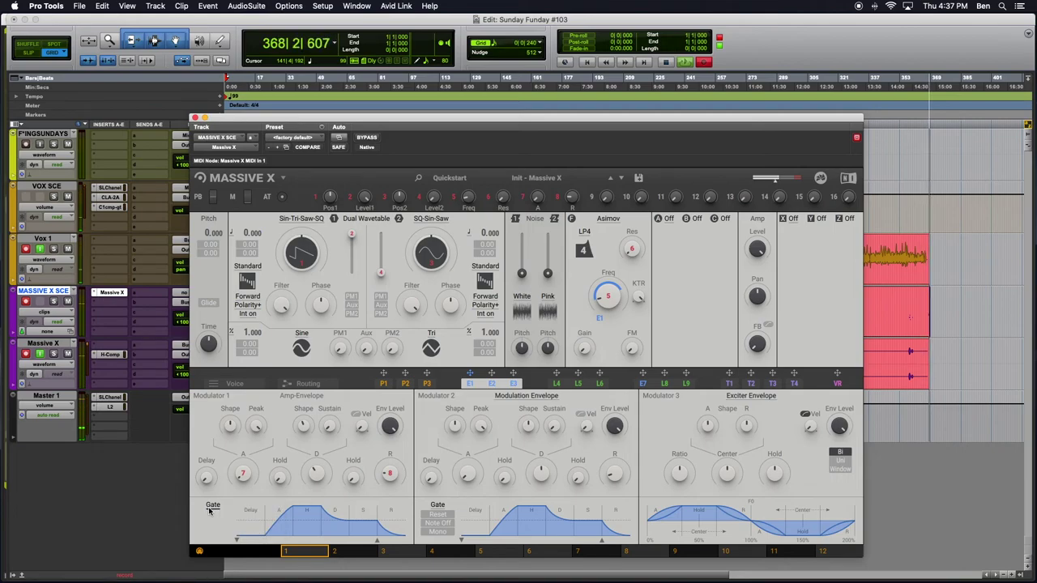